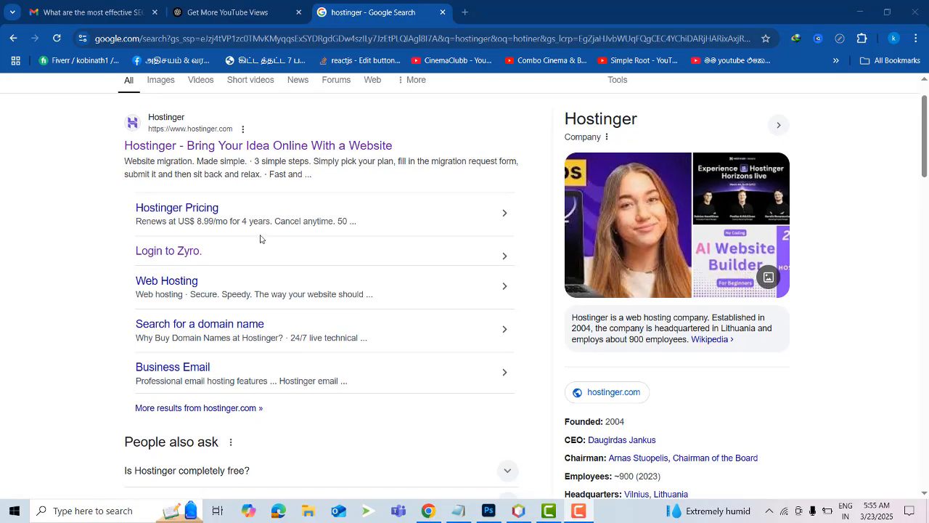
Open the official Hostinger website from the search results in a new tab and switch to it.
{"action": "scroll", "coordinate": [259, 274], "scroll_direction": "up", "scroll_amount": 1}
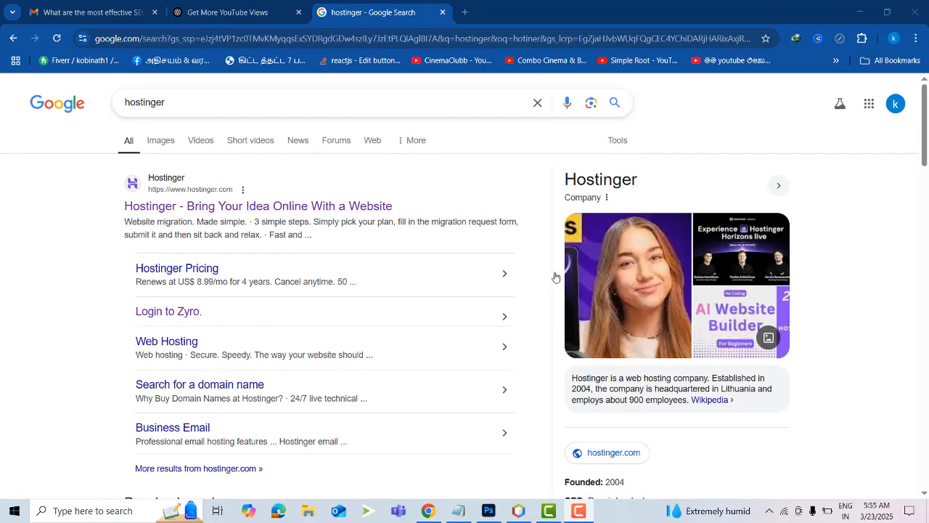
{"action": "right_click", "coordinate": [264, 211]}
{"action": "left_click", "coordinate": [292, 220]}
{"action": "key", "text": "ctrl+Tab"}
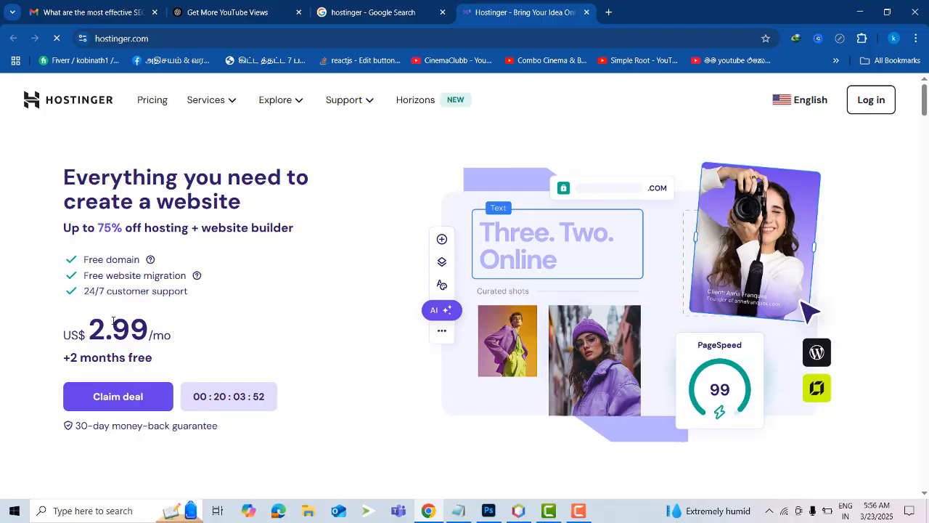
Highlight the monthly hosting price in the homepage's main banner.
{"action": "left_click_drag", "start_coordinate": [67, 334], "coordinate": [172, 333]}
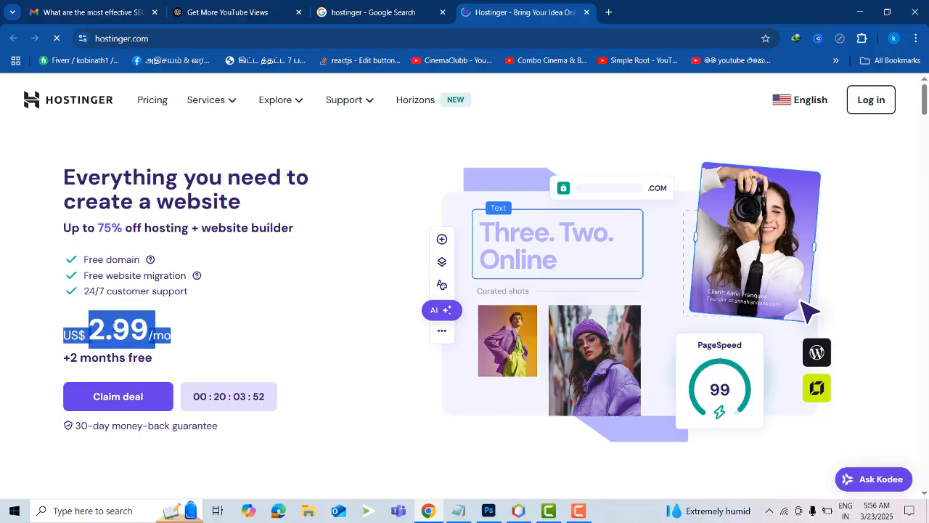
{"action": "double_click", "coordinate": [111, 327]}
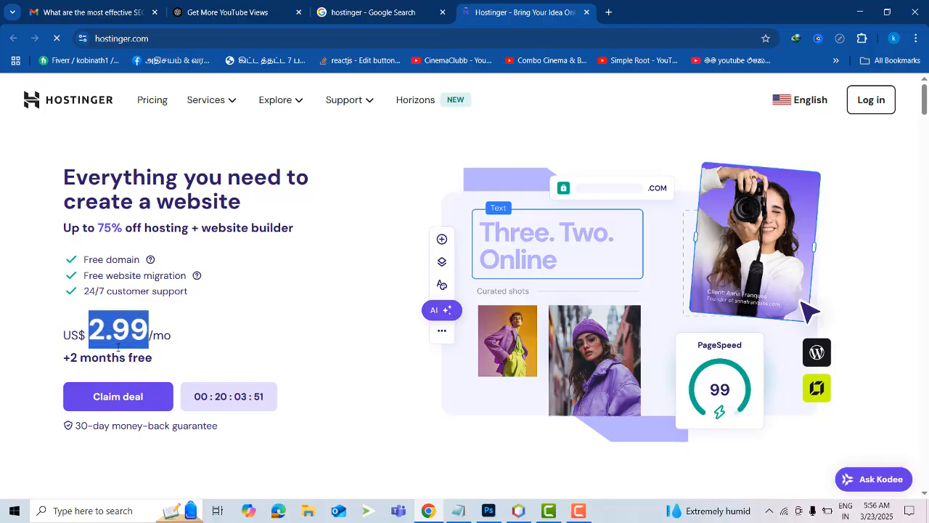
{"action": "left_click", "coordinate": [124, 333]}
{"action": "double_click", "coordinate": [138, 331]}
{"action": "double_click", "coordinate": [131, 331]}
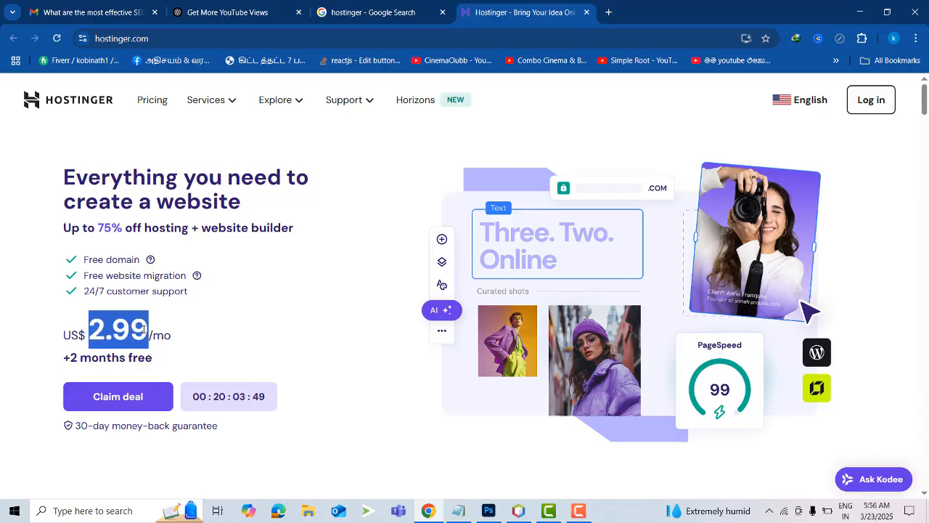
Compare the prices, terms and included features of the Premium, Business and Cloud Startup hosting plans.
{"action": "scroll", "coordinate": [320, 266], "scroll_direction": "down", "scroll_amount": 10}
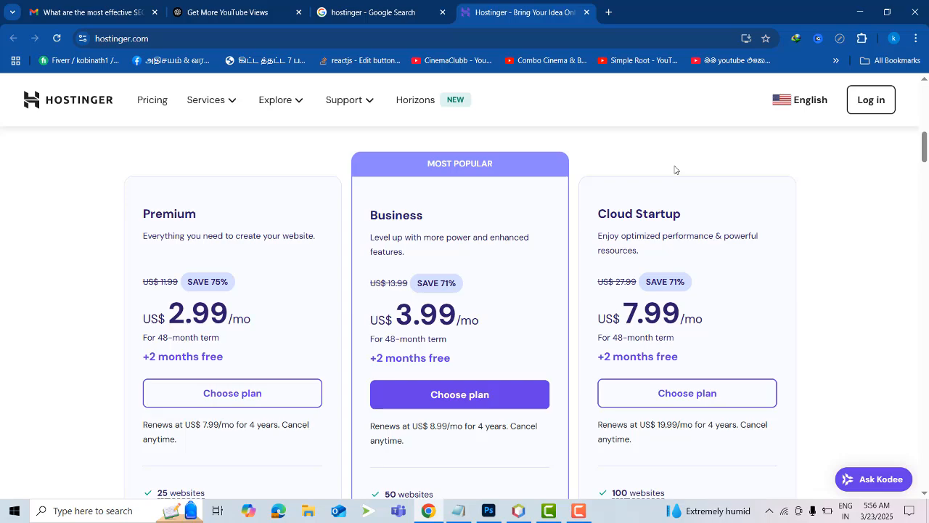
{"action": "scroll", "coordinate": [674, 170], "scroll_direction": "down", "scroll_amount": 2}
{"action": "scroll", "coordinate": [676, 167], "scroll_direction": "up", "scroll_amount": 3}
{"action": "scroll", "coordinate": [425, 218], "scroll_direction": "down", "scroll_amount": 3}
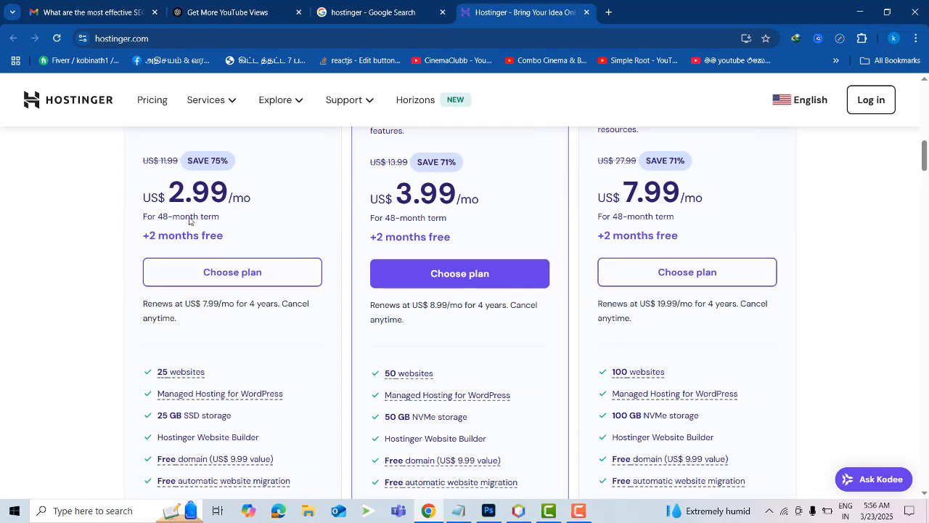
{"action": "scroll", "coordinate": [283, 214], "scroll_direction": "up", "scroll_amount": 2}
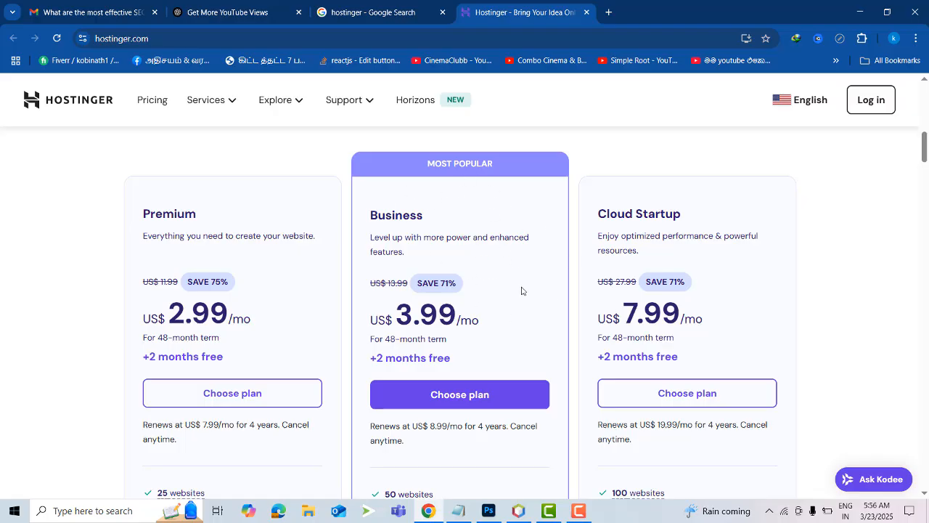
{"action": "scroll", "coordinate": [489, 257], "scroll_direction": "down", "scroll_amount": 3}
{"action": "scroll", "coordinate": [482, 319], "scroll_direction": "up", "scroll_amount": 3}
{"action": "scroll", "coordinate": [483, 310], "scroll_direction": "up", "scroll_amount": 7}
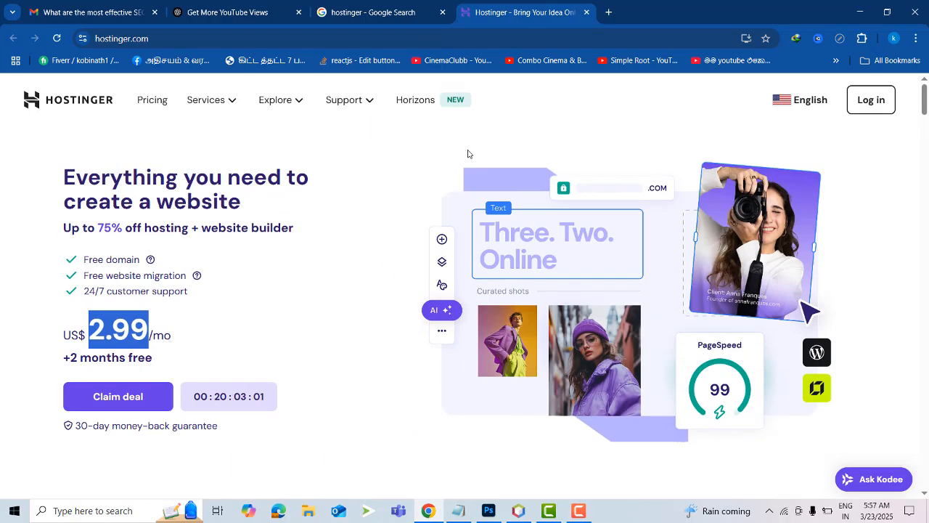
{"action": "scroll", "coordinate": [411, 247], "scroll_direction": "down", "scroll_amount": 1}
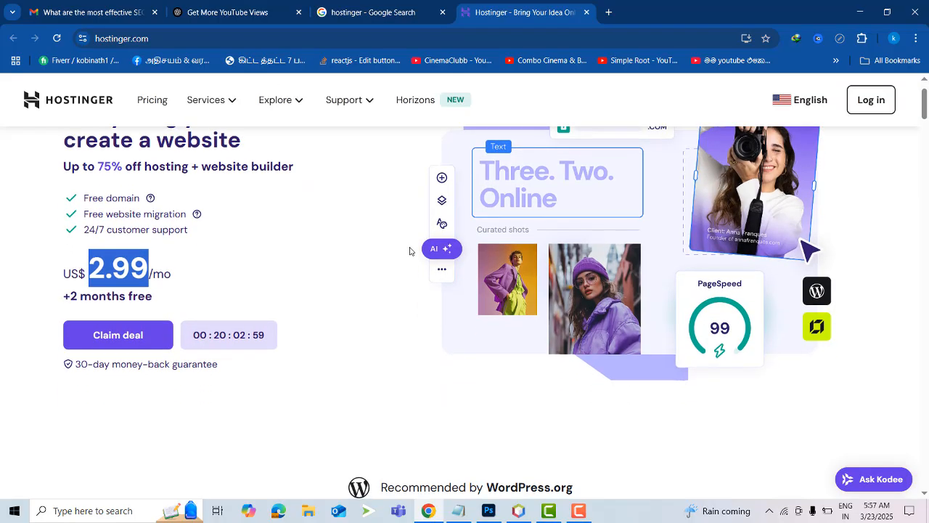
{"action": "scroll", "coordinate": [410, 251], "scroll_direction": "down", "scroll_amount": 6}
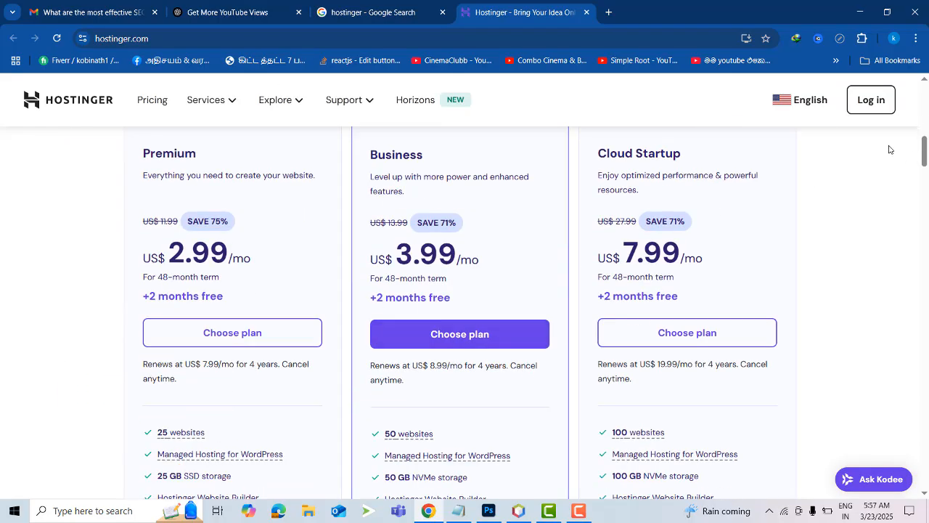
Log in to the Hostinger account using Google sign-in.
{"action": "left_click", "coordinate": [873, 103]}
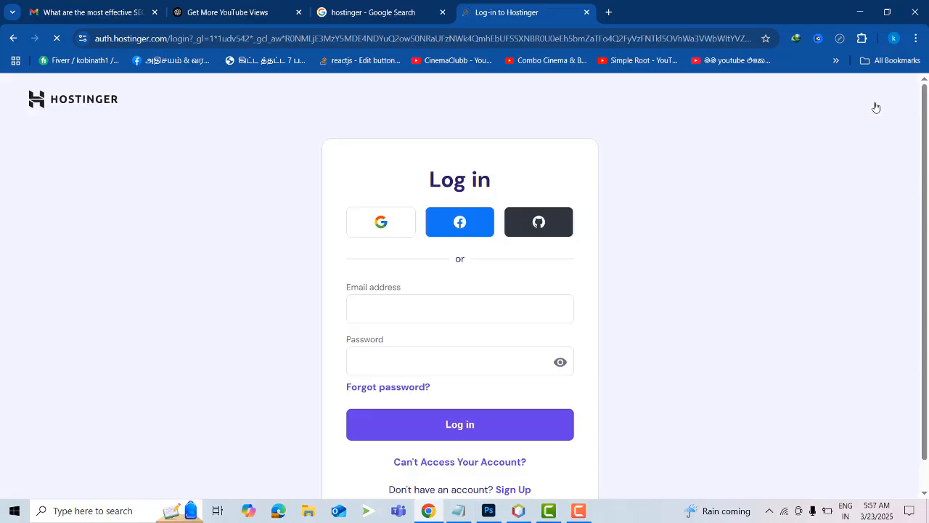
{"action": "left_click", "coordinate": [378, 233]}
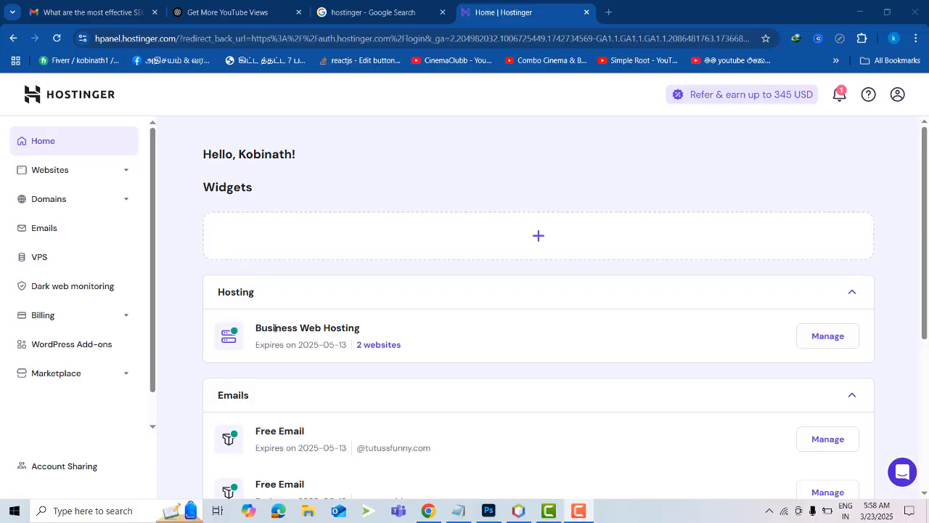
Look over the account home page and the domain portfolio, and open the websites list.
{"action": "scroll", "coordinate": [128, 301], "scroll_direction": "down", "scroll_amount": 1}
{"action": "scroll", "coordinate": [124, 276], "scroll_direction": "up", "scroll_amount": 1}
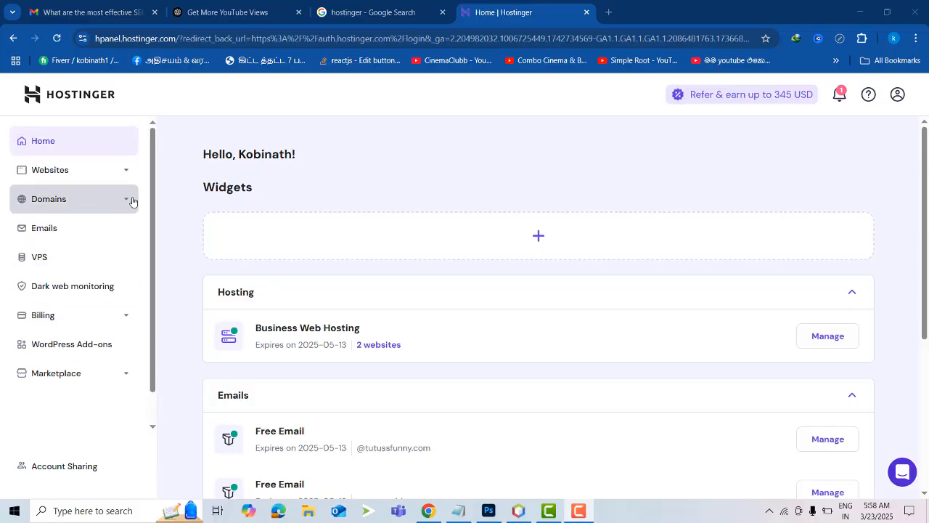
{"action": "left_click", "coordinate": [127, 199]}
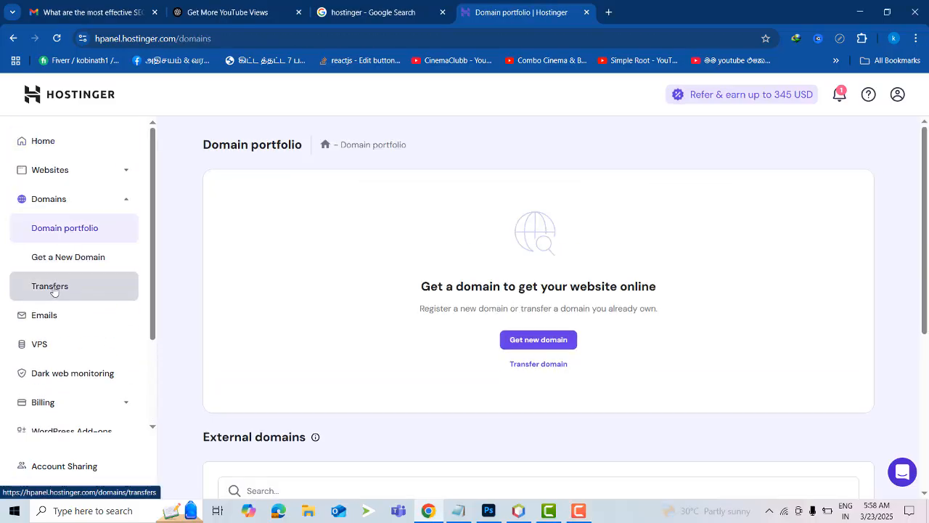
{"action": "left_click", "coordinate": [128, 170]}
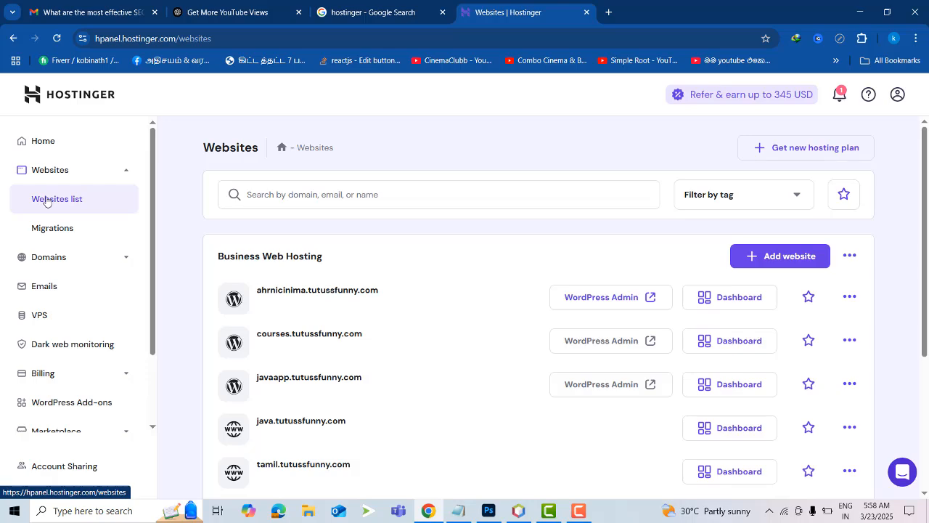
Start adding a WordPress website to the Business Web Hosting plan and continue with the prefilled admin login details.
{"action": "left_click", "coordinate": [762, 257]}
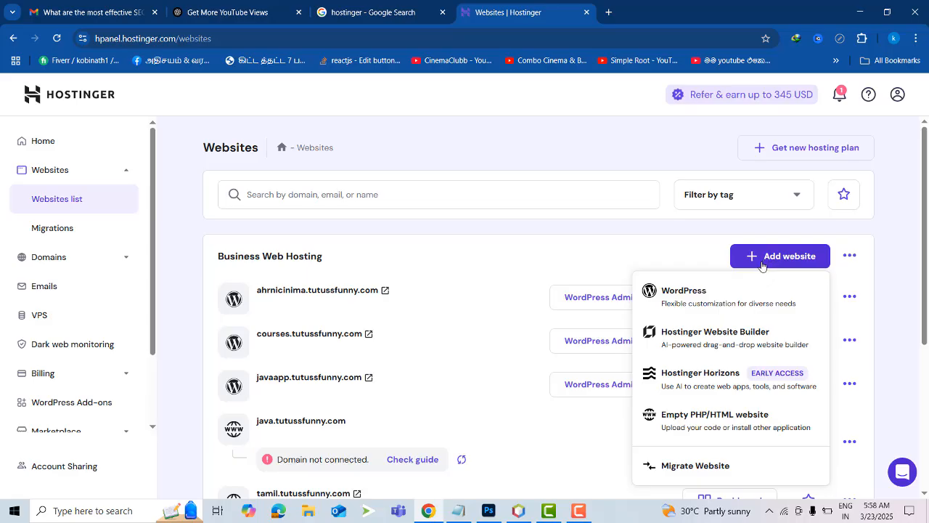
{"action": "scroll", "coordinate": [533, 238], "scroll_direction": "down", "scroll_amount": 3}
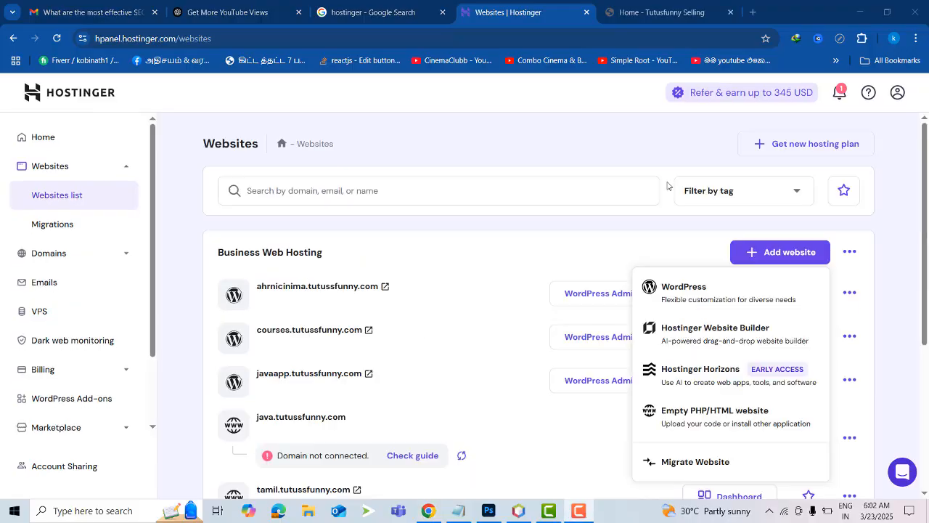
{"action": "left_click", "coordinate": [668, 186]}
{"action": "left_click", "coordinate": [756, 260]}
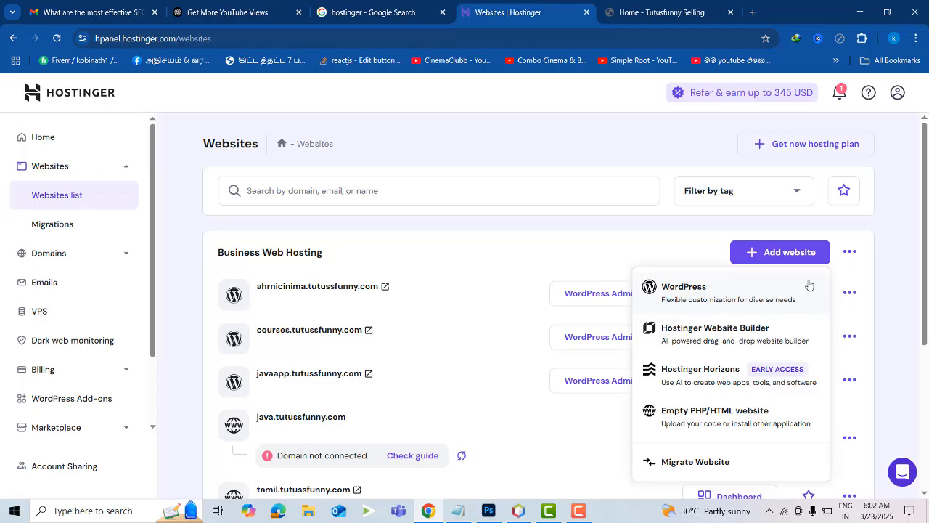
{"action": "scroll", "coordinate": [890, 277], "scroll_direction": "down", "scroll_amount": 1}
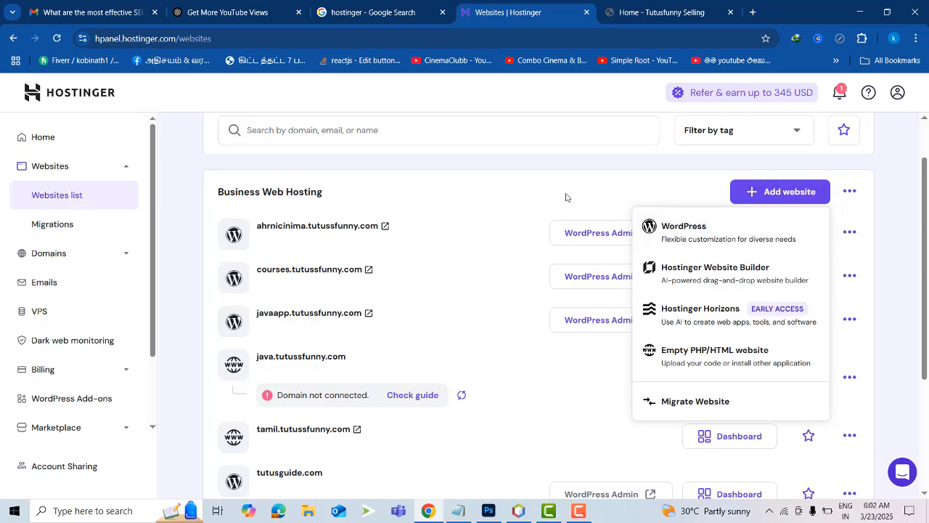
{"action": "scroll", "coordinate": [471, 295], "scroll_direction": "down", "scroll_amount": 1}
{"action": "scroll", "coordinate": [472, 296], "scroll_direction": "down", "scroll_amount": 2}
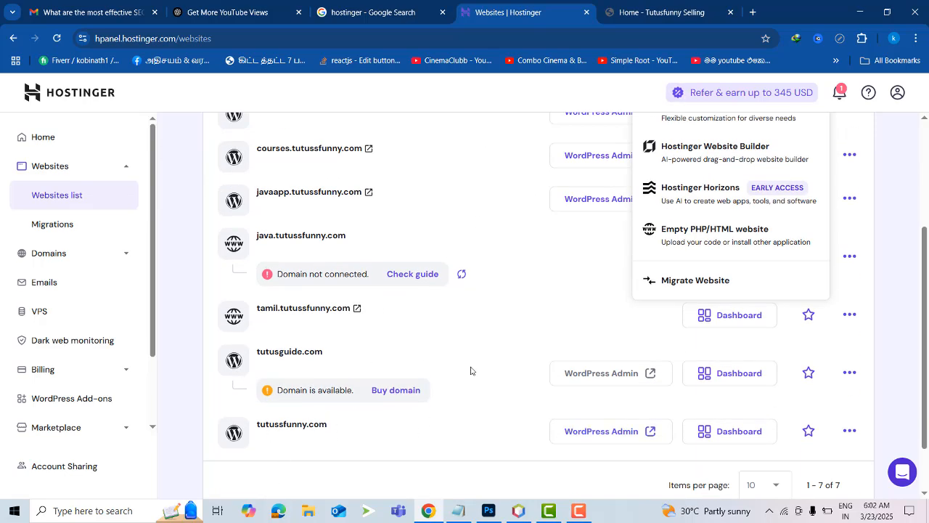
{"action": "scroll", "coordinate": [375, 357], "scroll_direction": "up", "scroll_amount": 4}
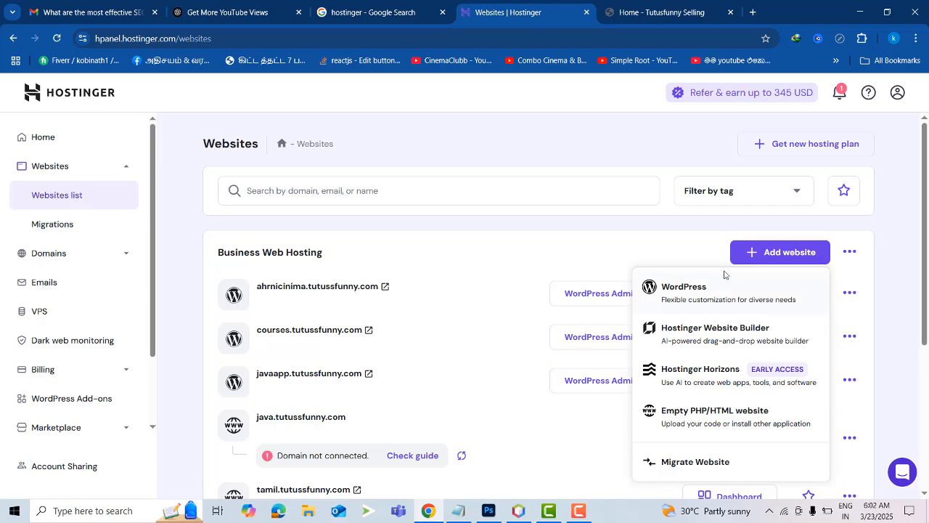
{"action": "left_click", "coordinate": [708, 291]}
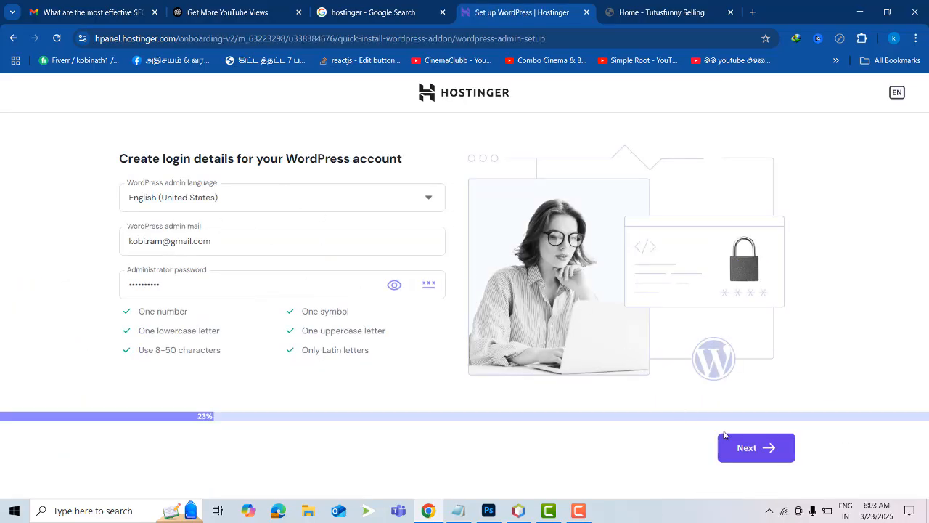
{"action": "left_click", "coordinate": [755, 448]}
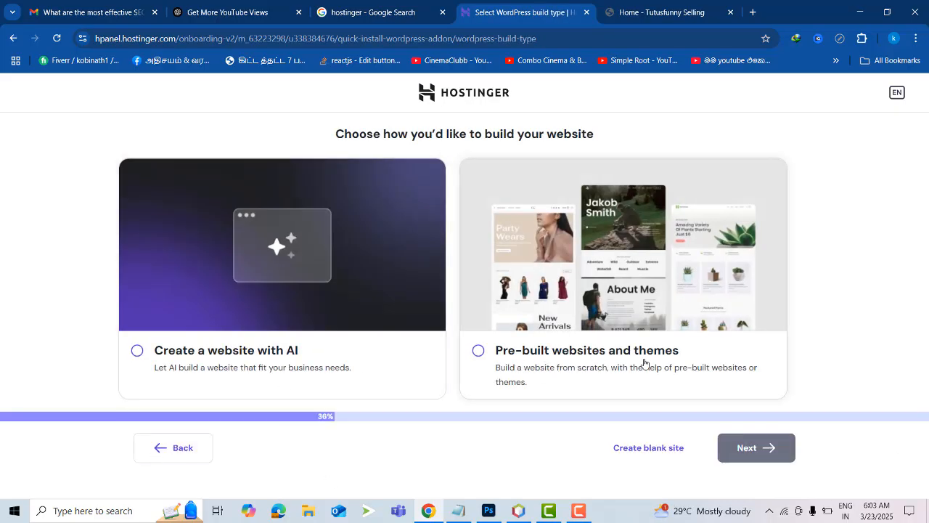
{"action": "left_click", "coordinate": [479, 352]}
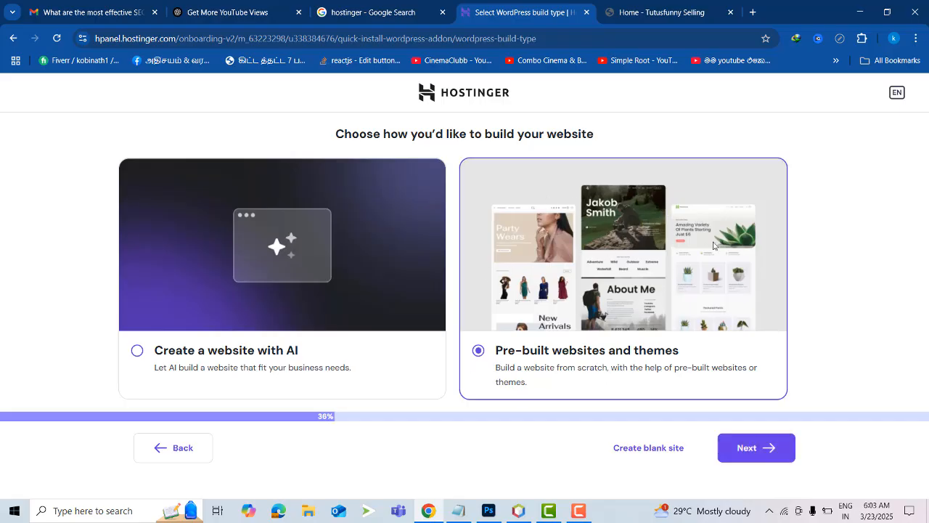
{"action": "left_click", "coordinate": [143, 358]}
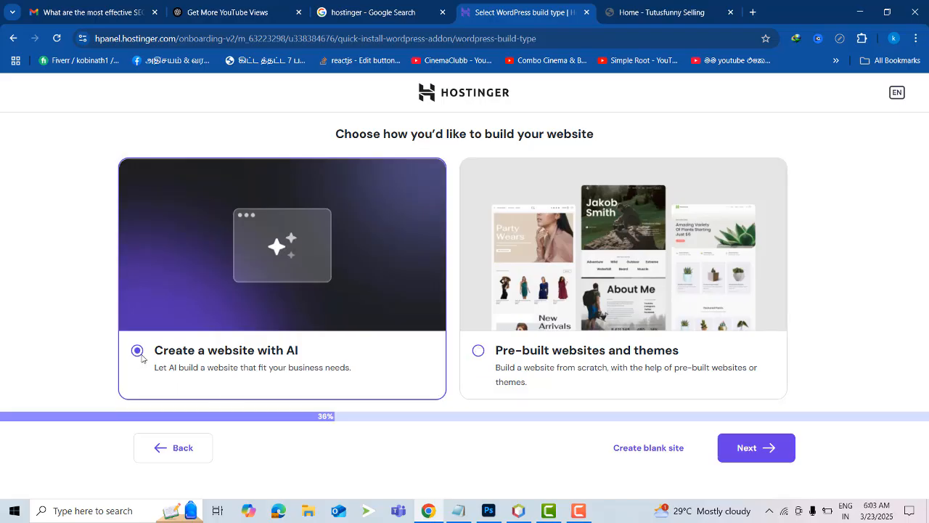
{"action": "left_click", "coordinate": [581, 365]}
{"action": "left_click", "coordinate": [191, 357]}
{"action": "left_click", "coordinate": [779, 454]}
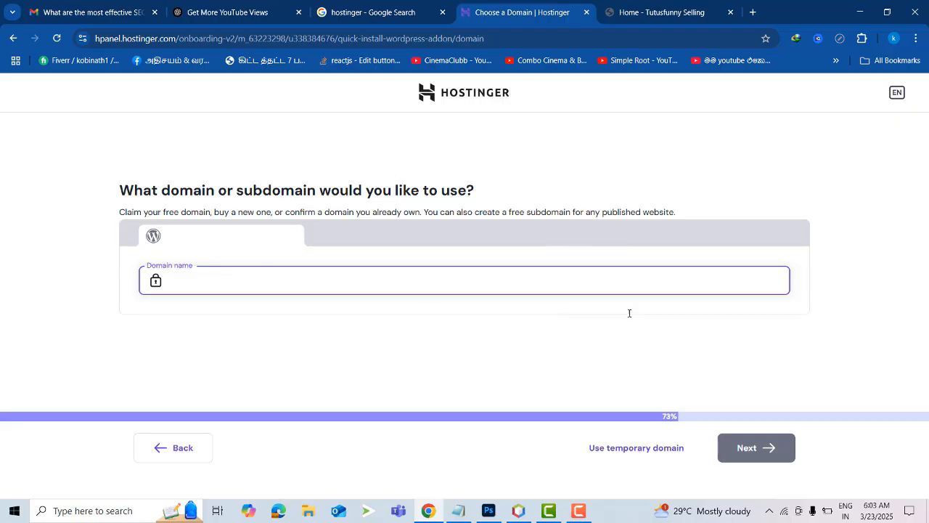
{"action": "left_click", "coordinate": [174, 452]}
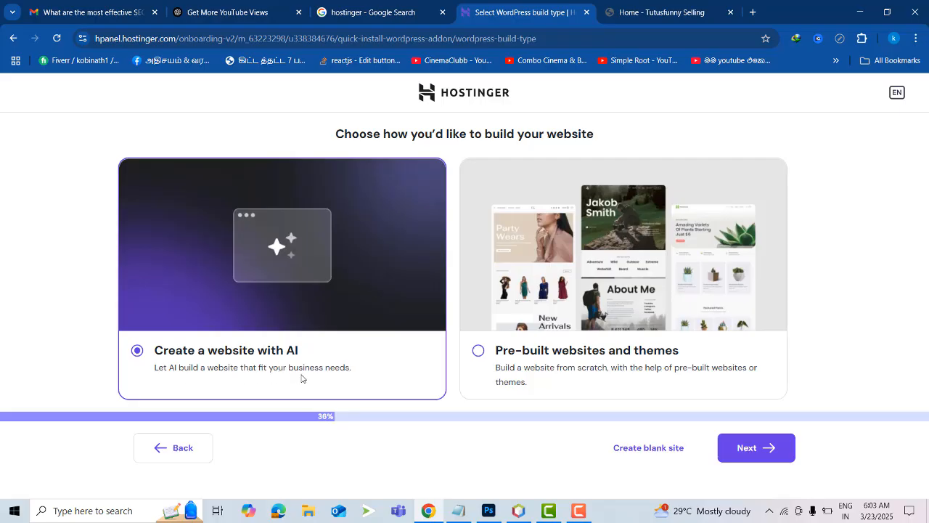
Choose to build the website with pre-built websites and themes and continue to the template selection.
{"action": "left_click", "coordinate": [486, 358]}
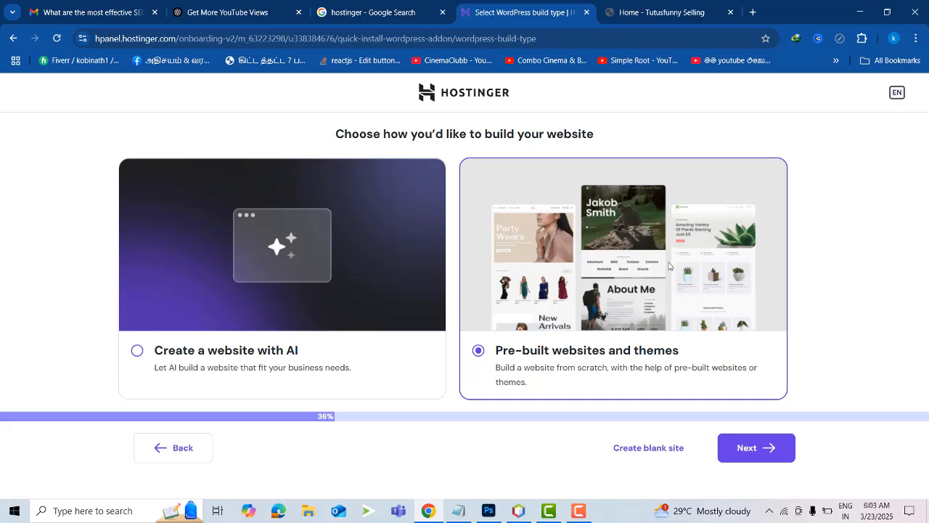
{"action": "left_click", "coordinate": [754, 446]}
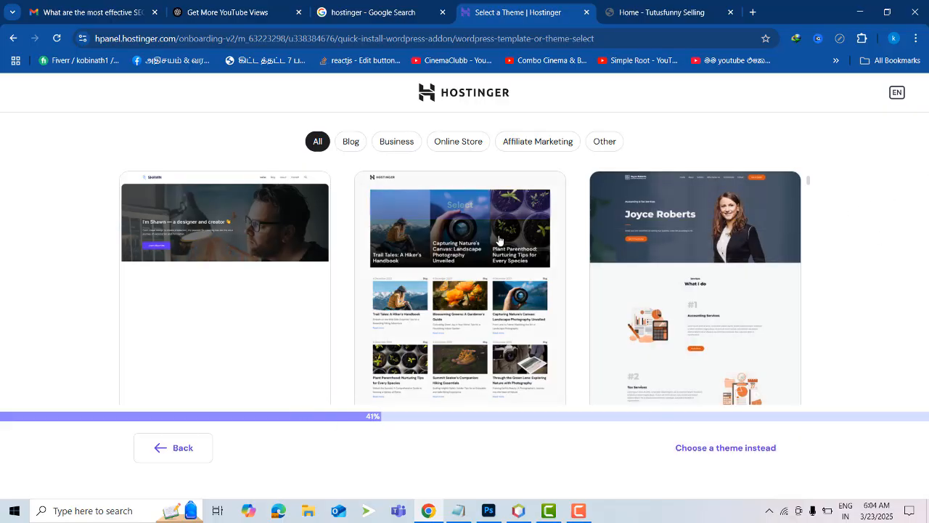
Browse the full gallery of pre-built website templates with all categories shown.
{"action": "scroll", "coordinate": [508, 290], "scroll_direction": "down", "scroll_amount": 5}
{"action": "scroll", "coordinate": [676, 210], "scroll_direction": "down", "scroll_amount": 3}
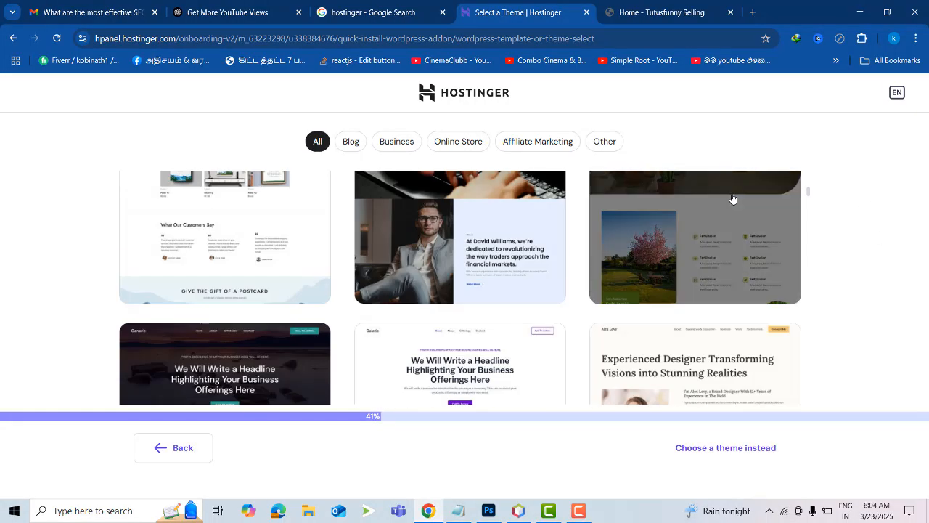
{"action": "scroll", "coordinate": [737, 274], "scroll_direction": "down", "scroll_amount": 2}
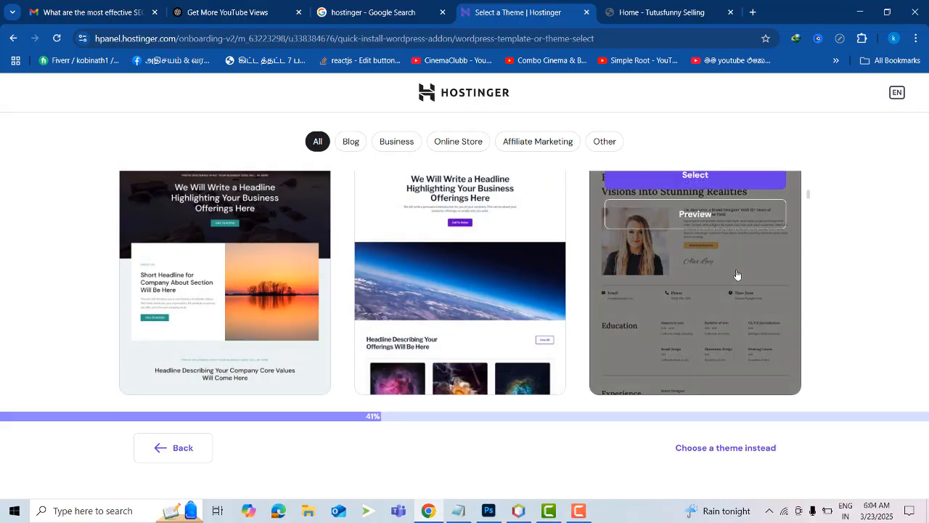
{"action": "scroll", "coordinate": [726, 268], "scroll_direction": "up", "scroll_amount": 8}
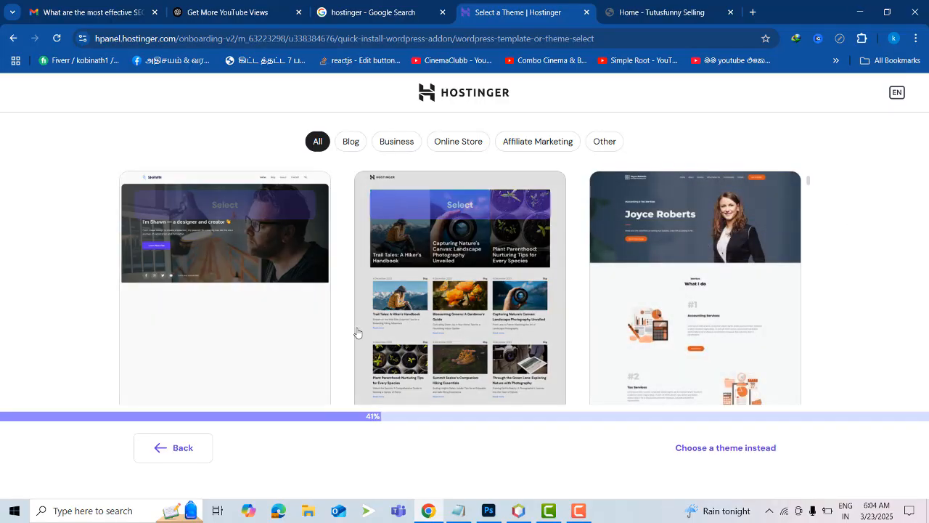
{"action": "scroll", "coordinate": [401, 318], "scroll_direction": "down", "scroll_amount": 3}
{"action": "scroll", "coordinate": [630, 318], "scroll_direction": "down", "scroll_amount": 6}
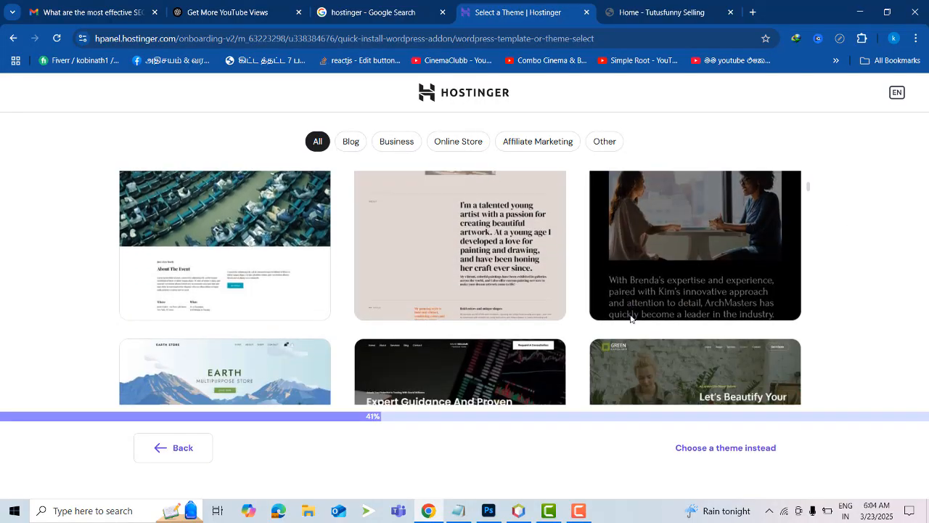
{"action": "scroll", "coordinate": [630, 319], "scroll_direction": "down", "scroll_amount": 10}
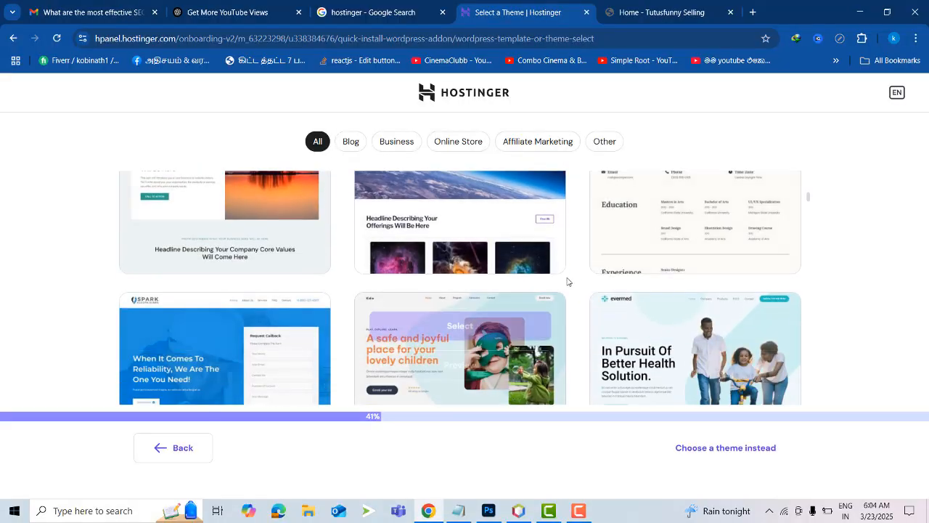
{"action": "scroll", "coordinate": [598, 285], "scroll_direction": "down", "scroll_amount": 12}
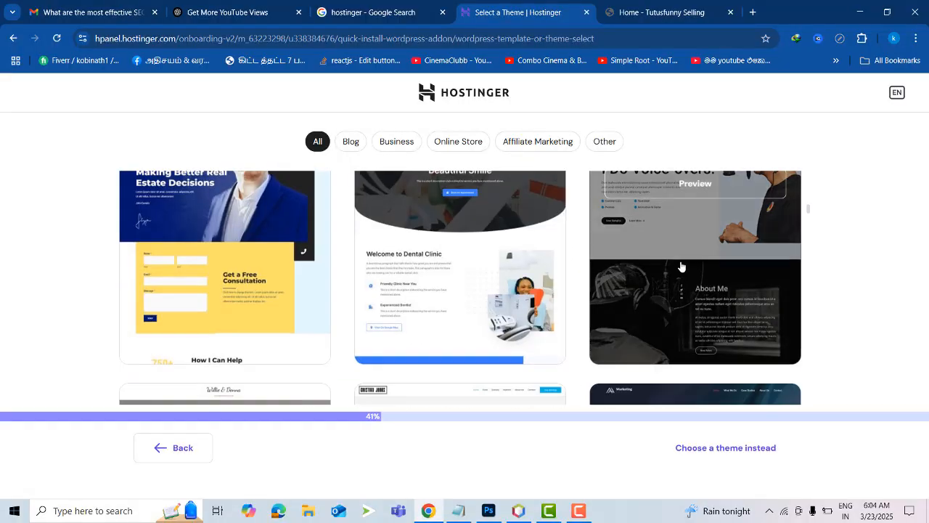
{"action": "scroll", "coordinate": [383, 244], "scroll_direction": "down", "scroll_amount": 12}
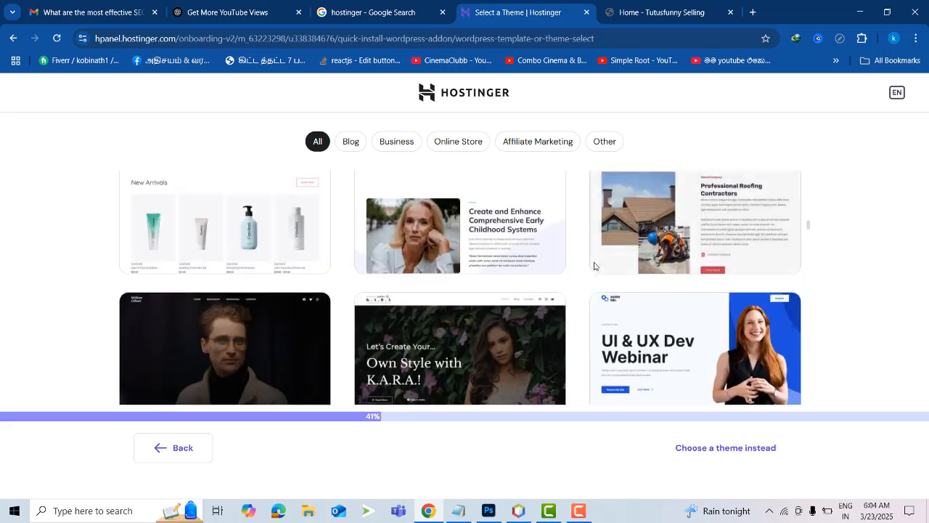
{"action": "scroll", "coordinate": [614, 276], "scroll_direction": "down", "scroll_amount": 10}
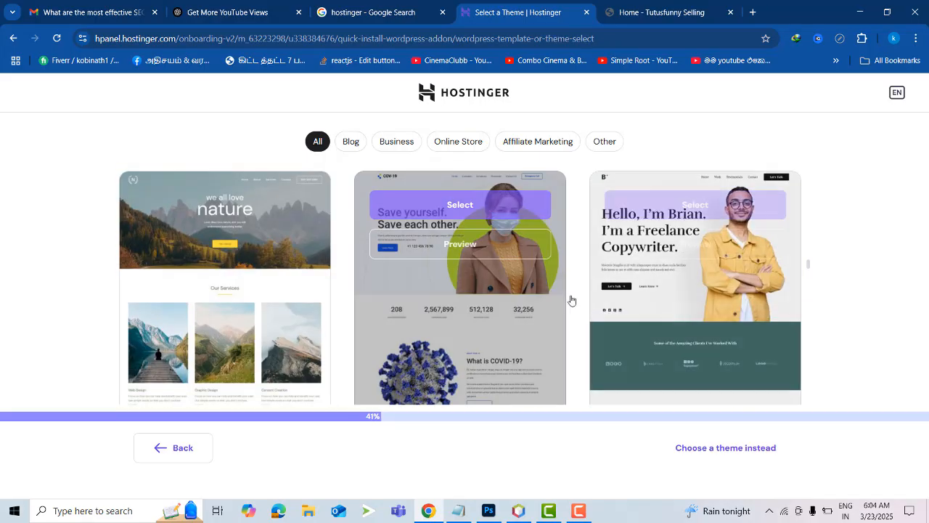
{"action": "scroll", "coordinate": [729, 300], "scroll_direction": "down", "scroll_amount": 6}
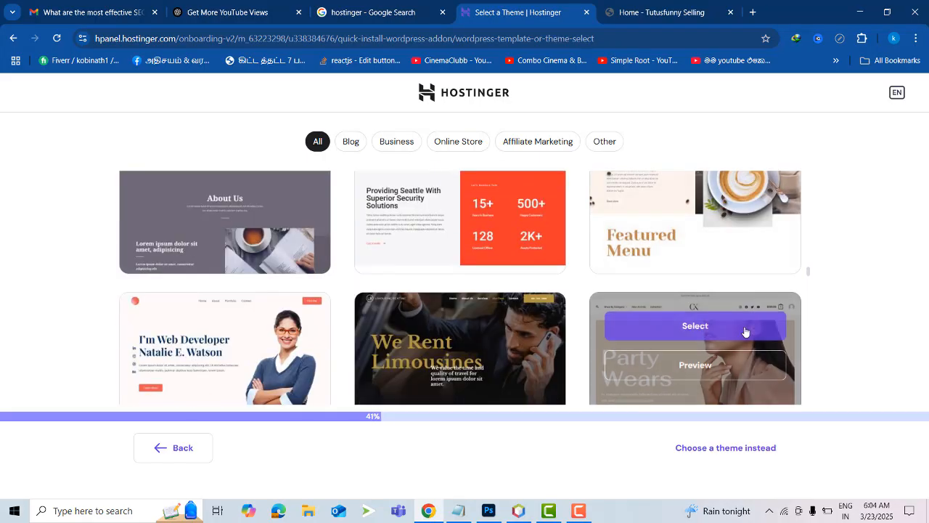
{"action": "scroll", "coordinate": [623, 328], "scroll_direction": "up", "scroll_amount": 1}
{"action": "scroll", "coordinate": [623, 328], "scroll_direction": "up", "scroll_amount": 1}
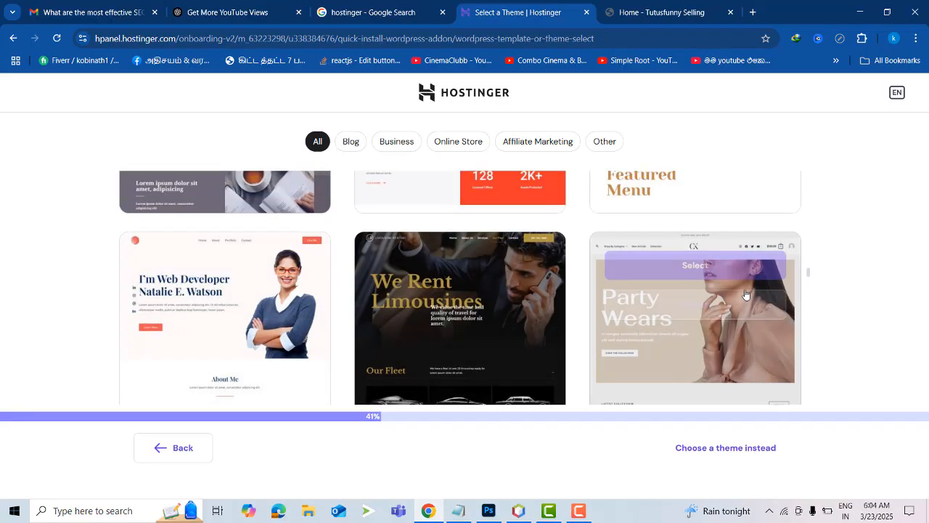
{"action": "scroll", "coordinate": [745, 291], "scroll_direction": "down", "scroll_amount": 4}
{"action": "scroll", "coordinate": [746, 291], "scroll_direction": "down", "scroll_amount": 2}
{"action": "scroll", "coordinate": [743, 290], "scroll_direction": "up", "scroll_amount": 2}
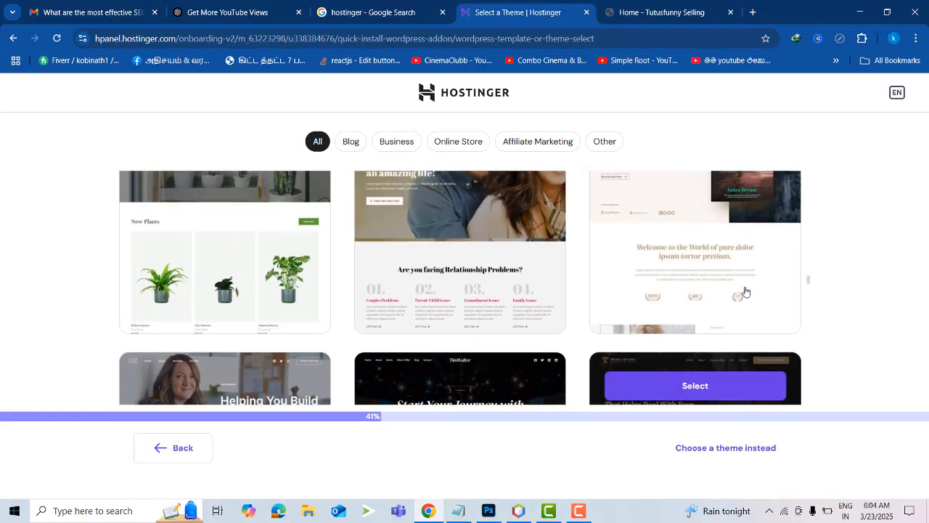
{"action": "scroll", "coordinate": [381, 286], "scroll_direction": "down", "scroll_amount": 3}
{"action": "scroll", "coordinate": [380, 286], "scroll_direction": "down", "scroll_amount": 3}
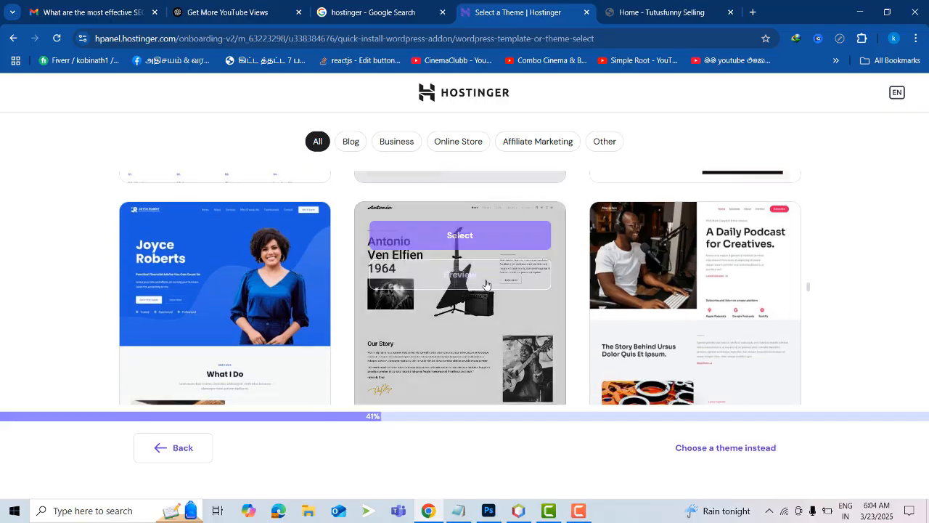
{"action": "scroll", "coordinate": [734, 215], "scroll_direction": "down", "scroll_amount": 1}
{"action": "scroll", "coordinate": [735, 215], "scroll_direction": "down", "scroll_amount": 1}
{"action": "scroll", "coordinate": [589, 235], "scroll_direction": "down", "scroll_amount": 8}
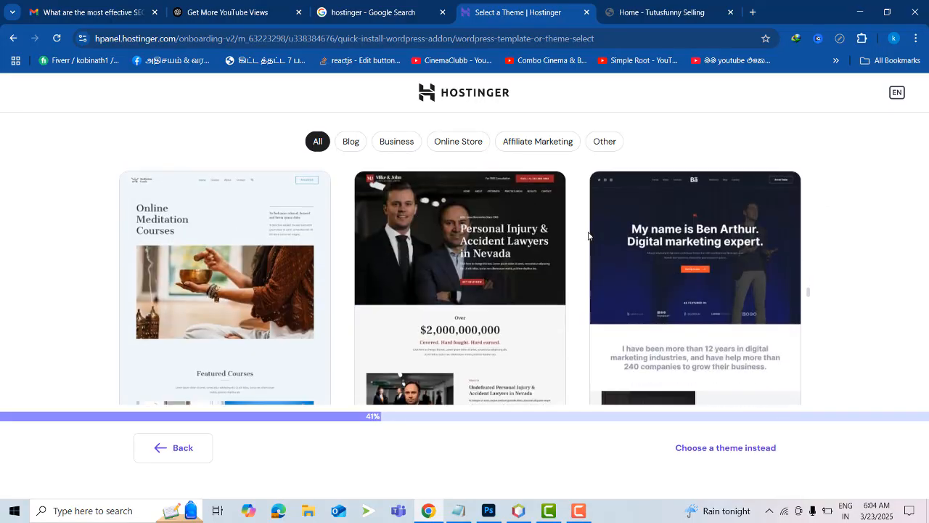
{"action": "scroll", "coordinate": [602, 237], "scroll_direction": "down", "scroll_amount": 8}
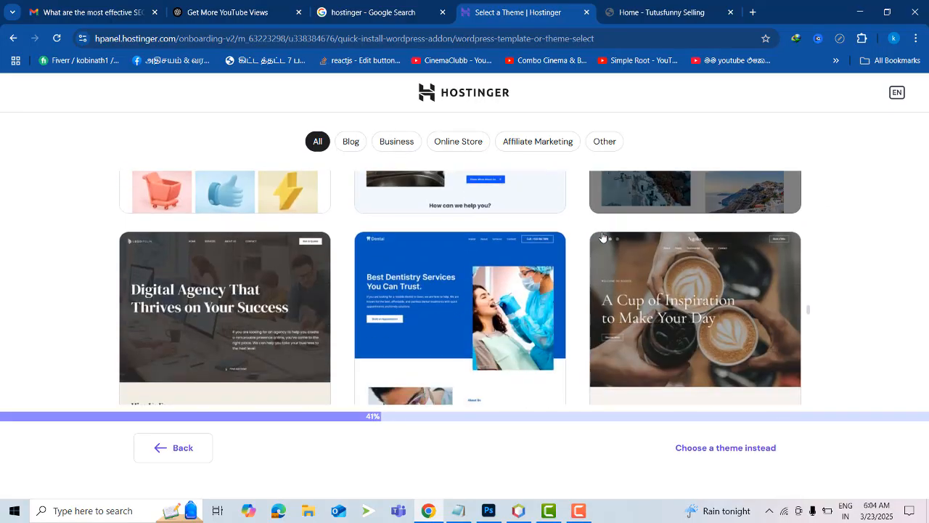
{"action": "scroll", "coordinate": [602, 237], "scroll_direction": "down", "scroll_amount": 3}
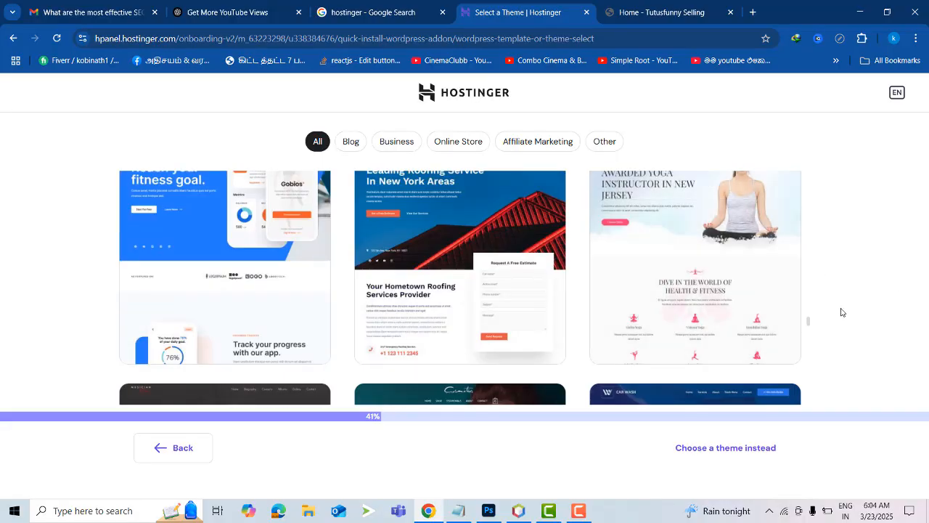
Open the preview of the Yoga Instructor template powered by Astra.
{"action": "scroll", "coordinate": [675, 254], "scroll_direction": "up", "scroll_amount": 2}
{"action": "right_click", "coordinate": [675, 250]}
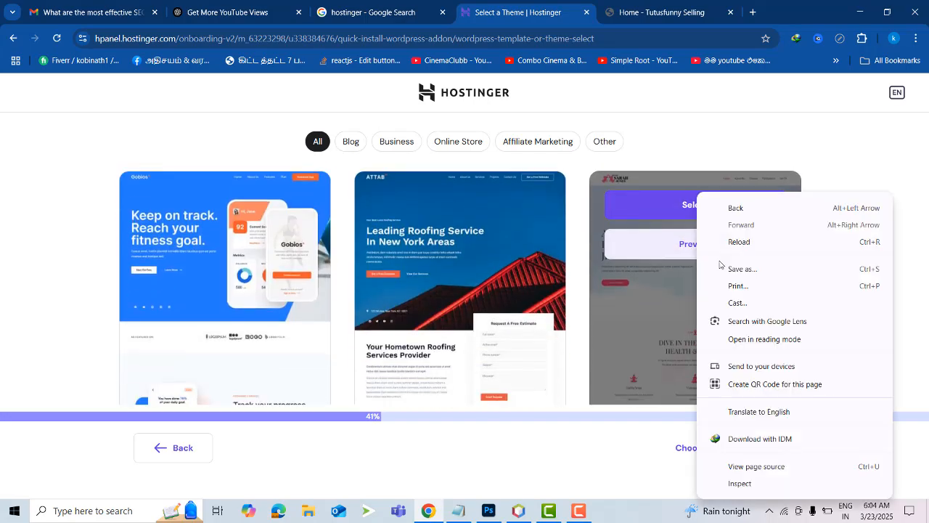
{"action": "left_click", "coordinate": [675, 249]}
{"action": "left_click", "coordinate": [674, 248]}
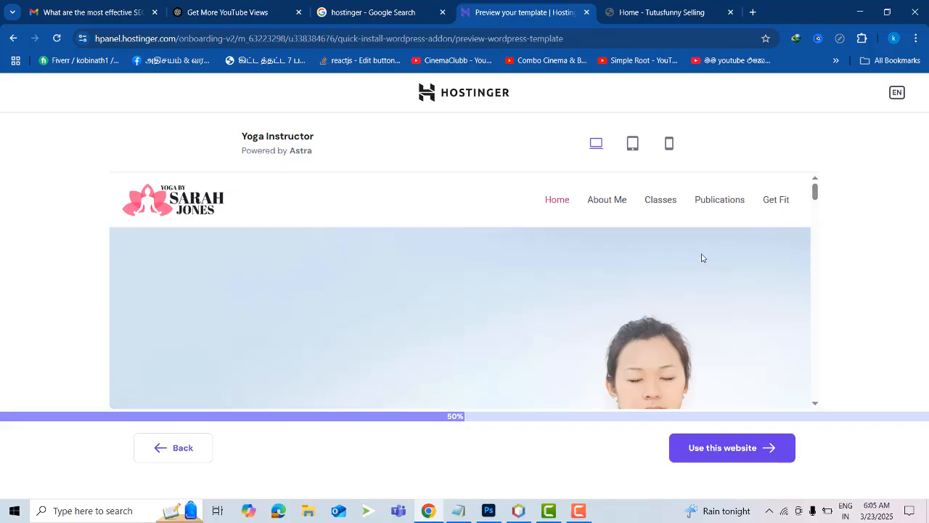
Look through the Yoga Instructor template's home page from its header to its footer.
{"action": "scroll", "coordinate": [705, 260], "scroll_direction": "down", "scroll_amount": 20}
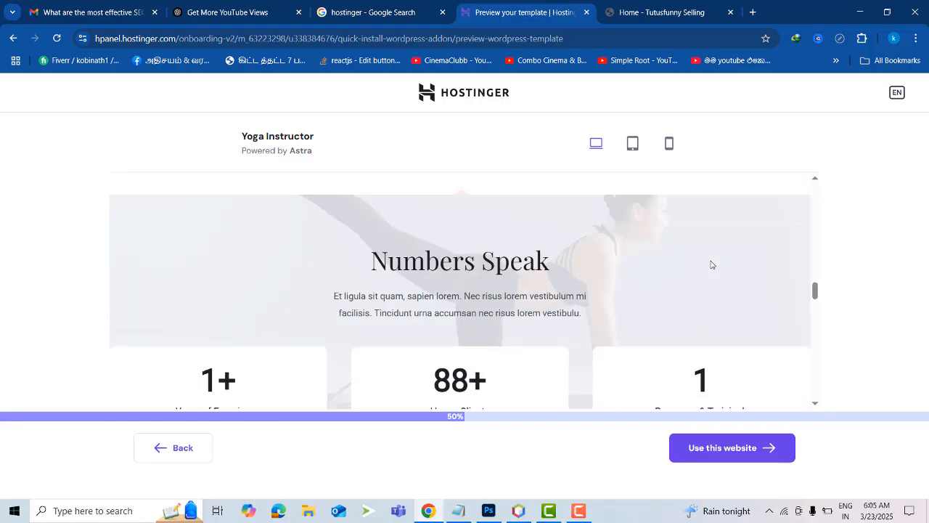
{"action": "scroll", "coordinate": [711, 264], "scroll_direction": "down", "scroll_amount": 15}
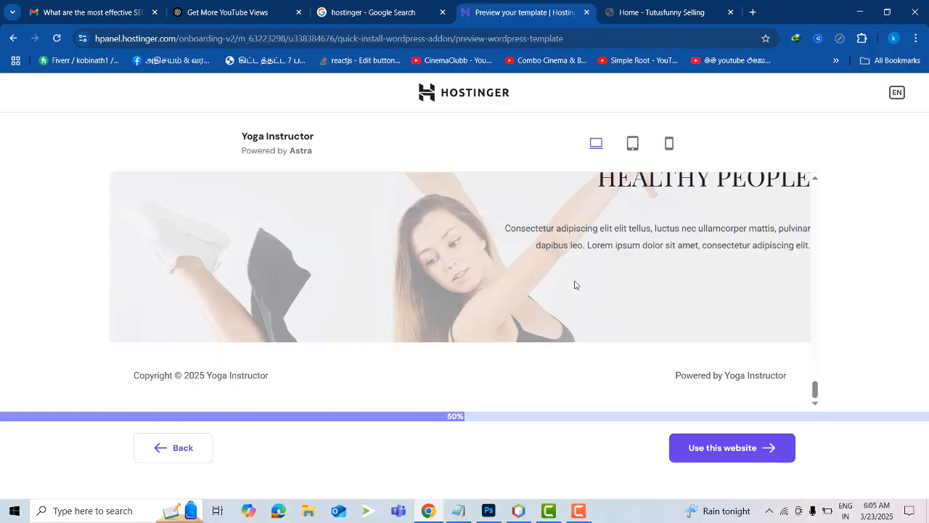
{"action": "scroll", "coordinate": [621, 283], "scroll_direction": "up", "scroll_amount": 20}
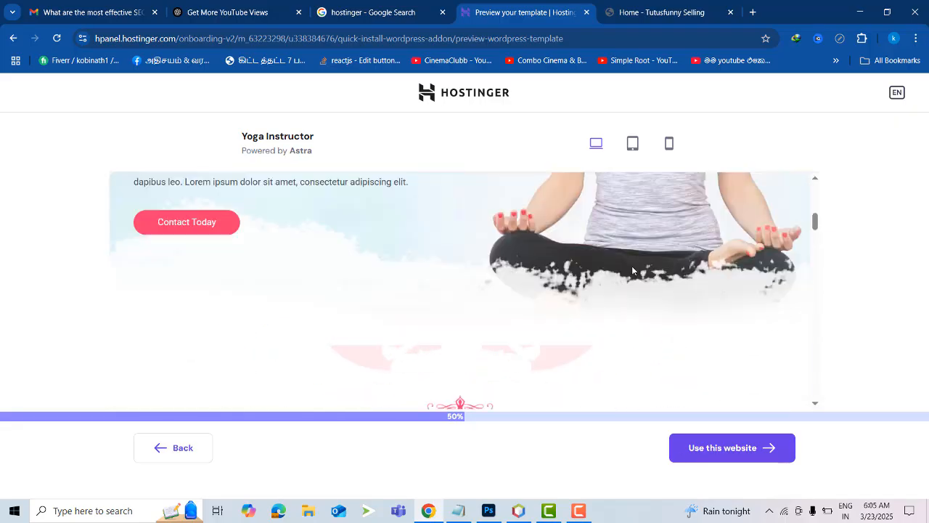
{"action": "scroll", "coordinate": [629, 252], "scroll_direction": "up", "scroll_amount": 3}
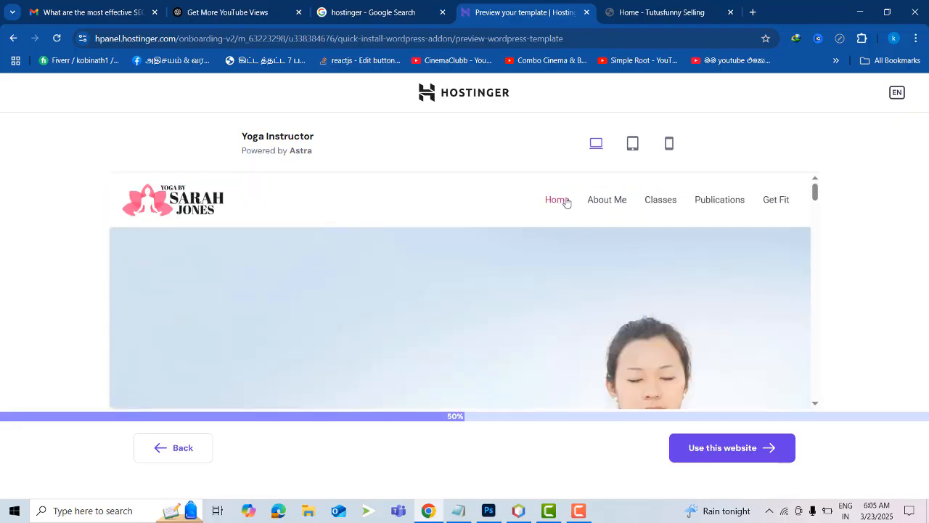
{"action": "scroll", "coordinate": [435, 276], "scroll_direction": "down", "scroll_amount": 2}
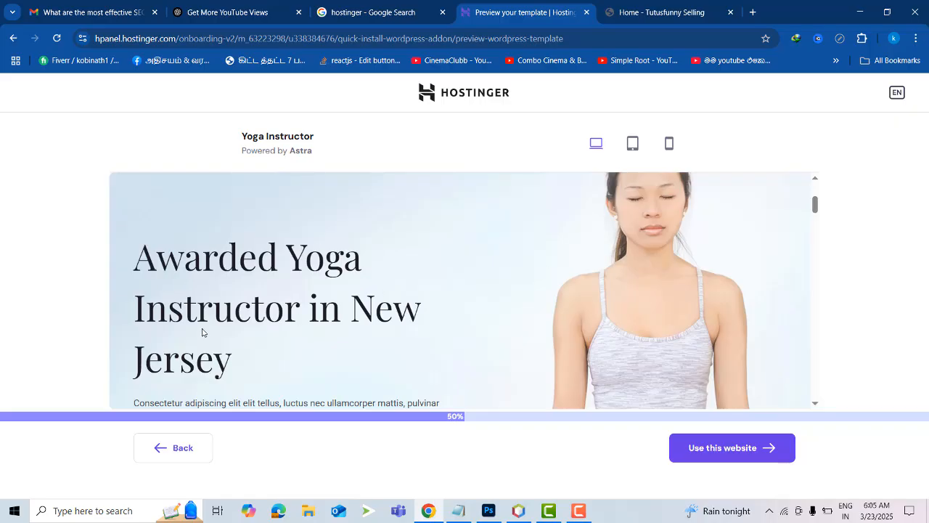
{"action": "scroll", "coordinate": [280, 269], "scroll_direction": "down", "scroll_amount": 6}
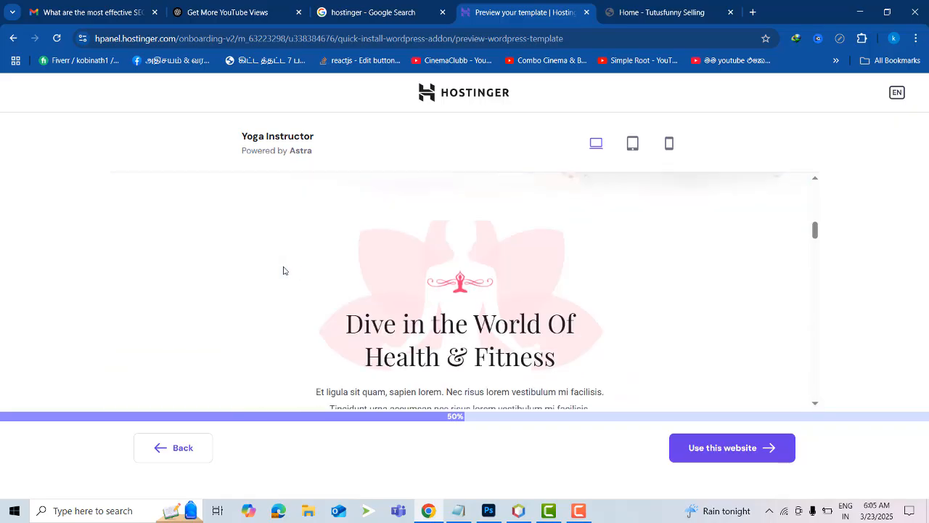
{"action": "scroll", "coordinate": [388, 279], "scroll_direction": "down", "scroll_amount": 10}
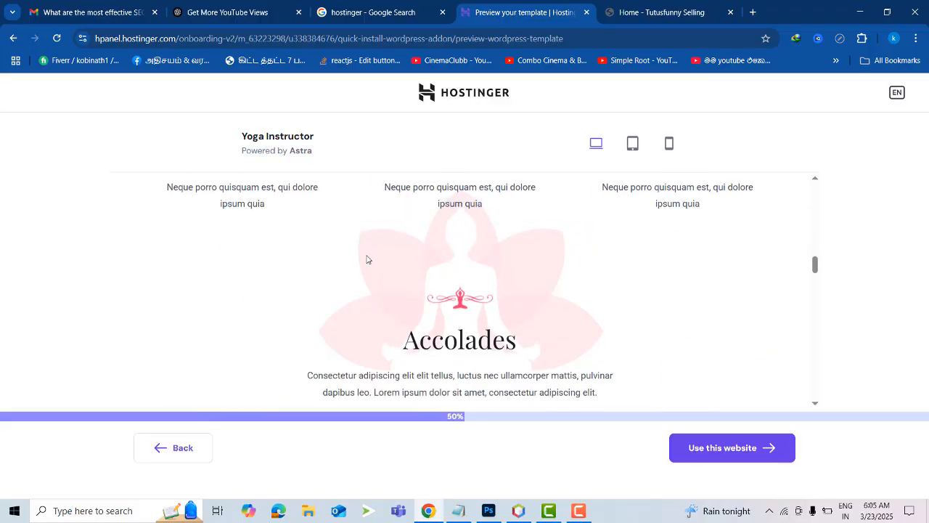
{"action": "scroll", "coordinate": [423, 303], "scroll_direction": "down", "scroll_amount": 5}
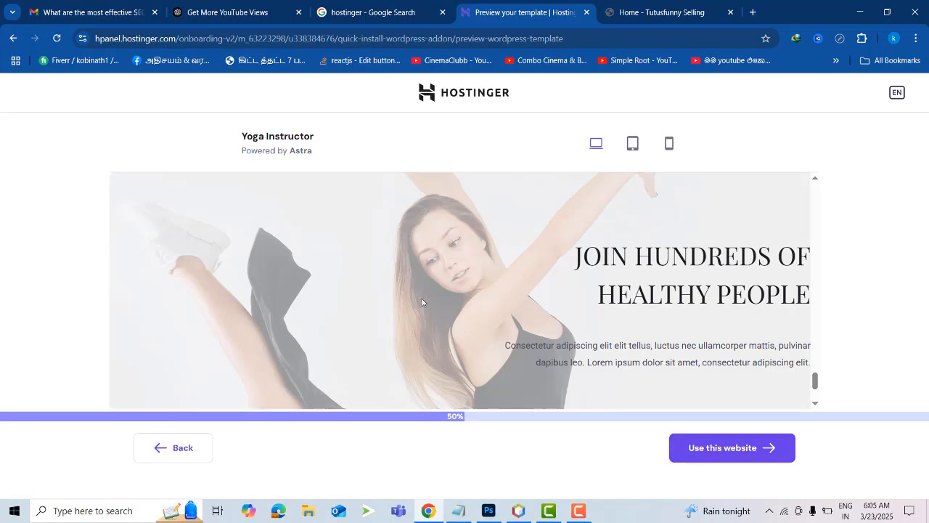
{"action": "scroll", "coordinate": [686, 297], "scroll_direction": "up", "scroll_amount": 7}
{"action": "scroll", "coordinate": [694, 297], "scroll_direction": "up", "scroll_amount": 5}
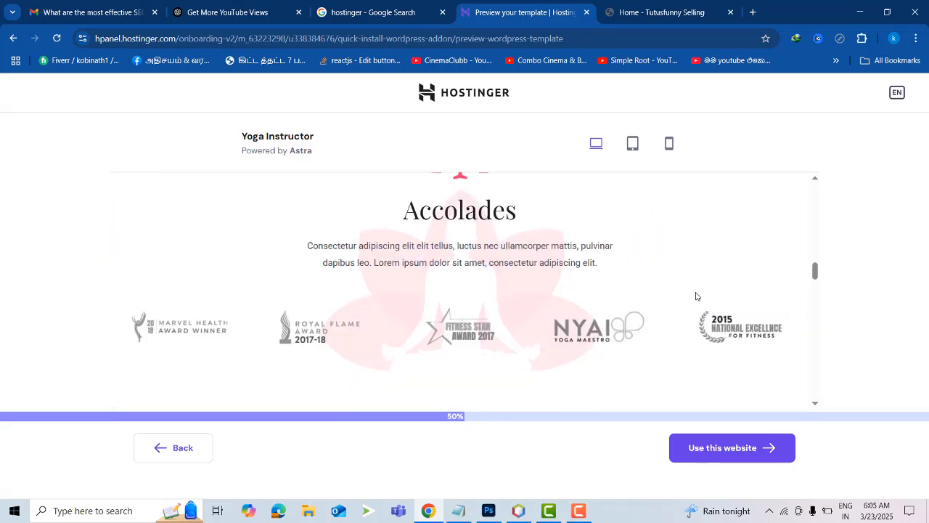
Return from the Yoga Instructor preview to the template gallery and browse the templates in the Business category.
{"action": "left_click", "coordinate": [12, 38]}
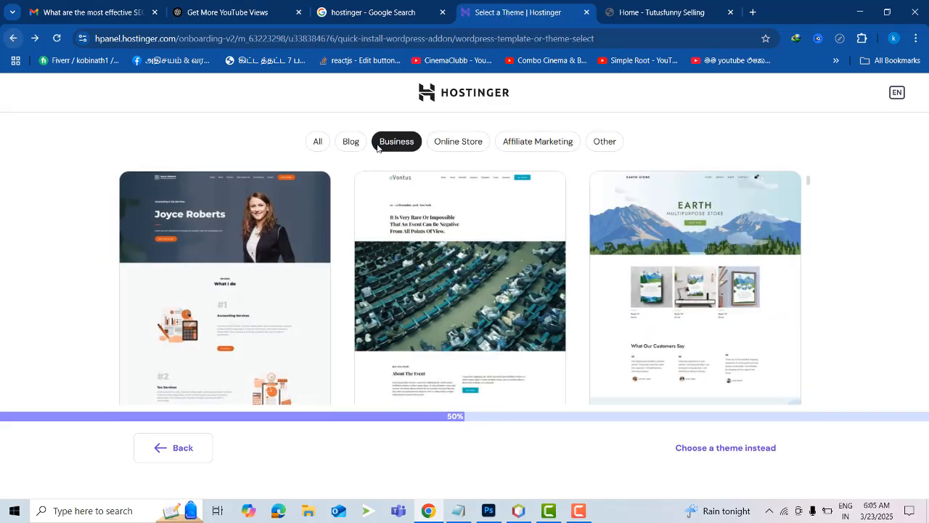
{"action": "scroll", "coordinate": [755, 251], "scroll_direction": "down", "scroll_amount": 4}
{"action": "scroll", "coordinate": [759, 292], "scroll_direction": "down", "scroll_amount": 3}
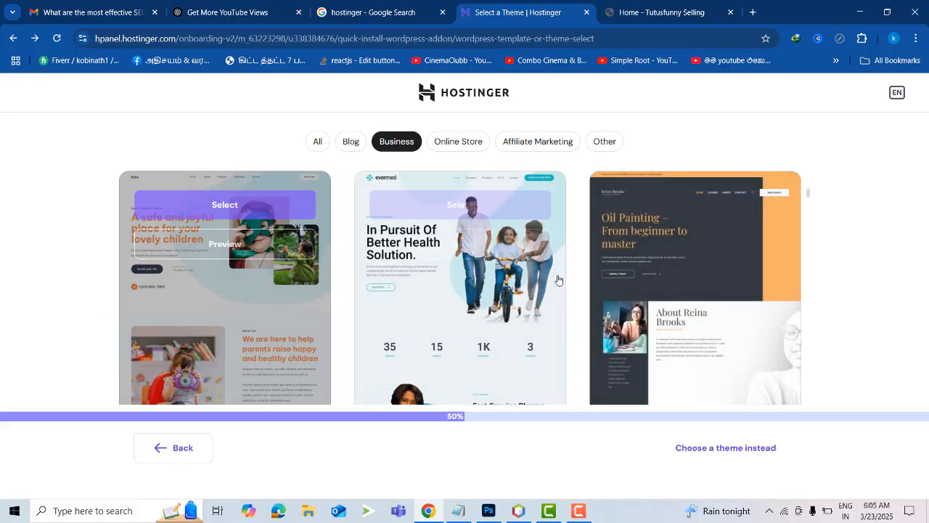
{"action": "scroll", "coordinate": [723, 255], "scroll_direction": "down", "scroll_amount": 2}
{"action": "scroll", "coordinate": [733, 268], "scroll_direction": "down", "scroll_amount": 5}
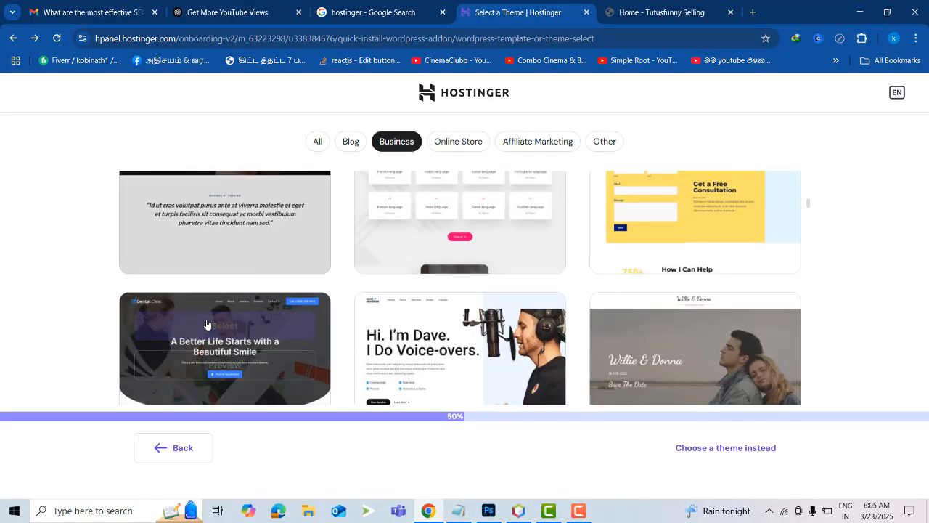
{"action": "scroll", "coordinate": [756, 289], "scroll_direction": "down", "scroll_amount": 10}
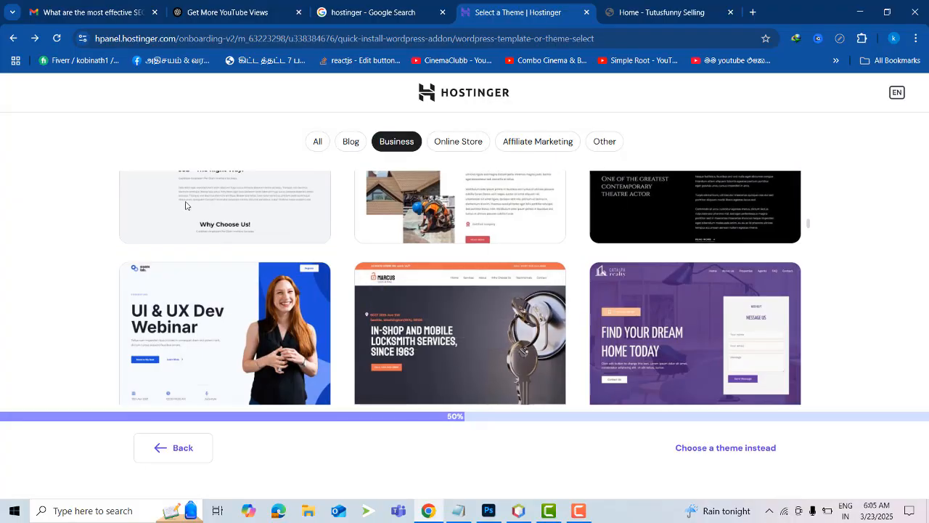
{"action": "scroll", "coordinate": [784, 251], "scroll_direction": "down", "scroll_amount": 6}
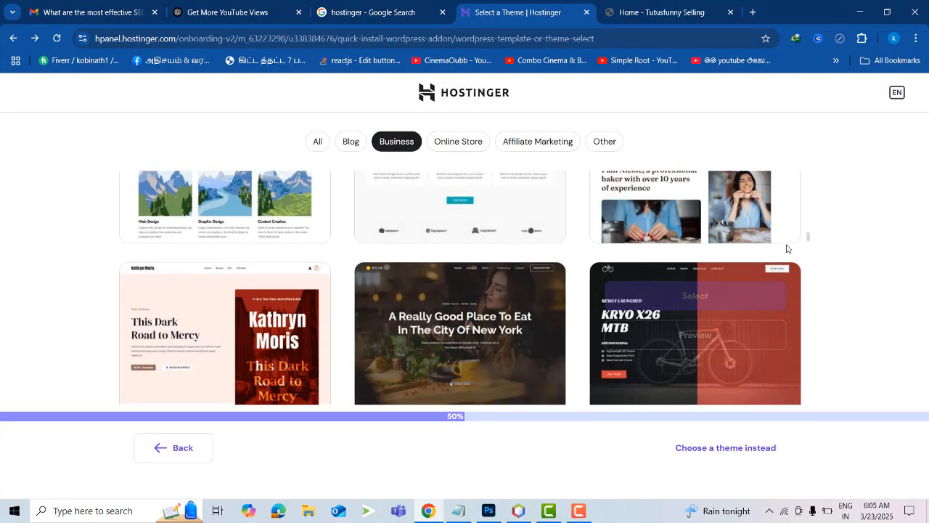
{"action": "scroll", "coordinate": [787, 253], "scroll_direction": "down", "scroll_amount": 10}
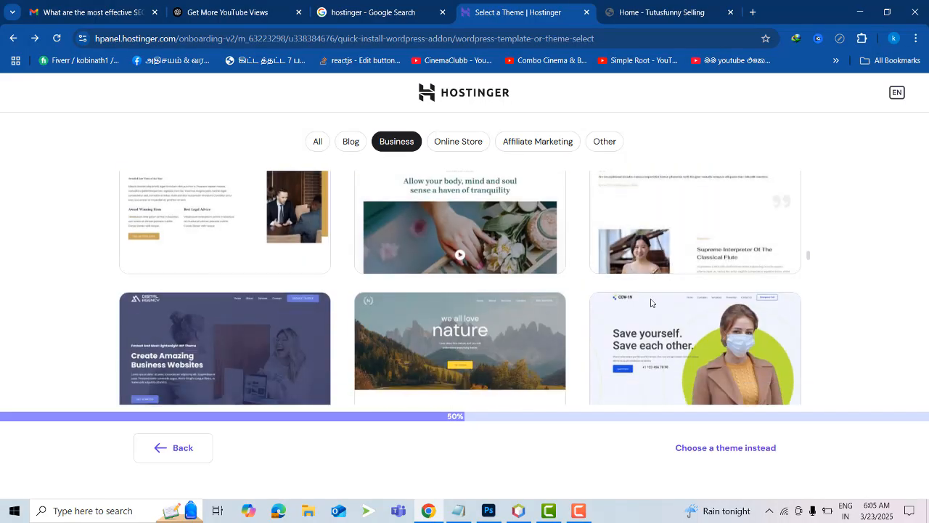
{"action": "scroll", "coordinate": [578, 290], "scroll_direction": "down", "scroll_amount": 2}
{"action": "scroll", "coordinate": [697, 291], "scroll_direction": "down", "scroll_amount": 4}
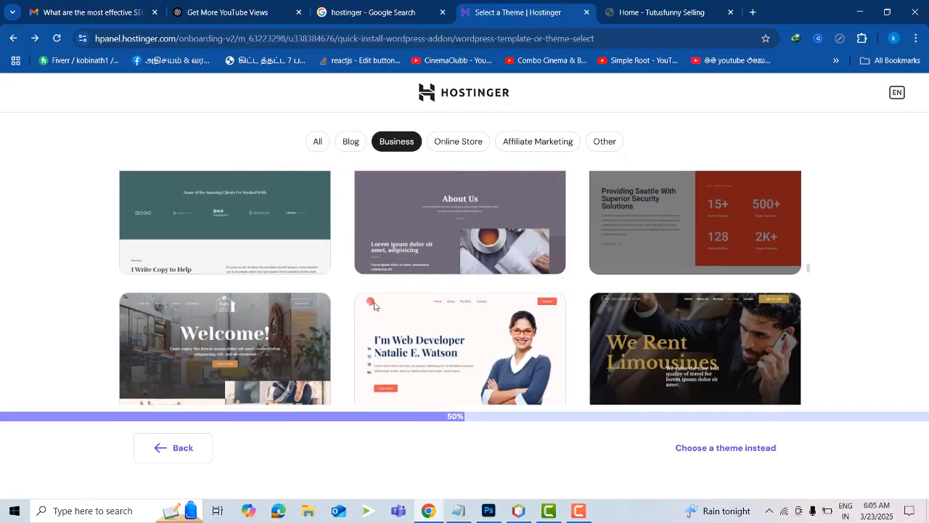
{"action": "scroll", "coordinate": [697, 298], "scroll_direction": "down", "scroll_amount": 2}
{"action": "scroll", "coordinate": [697, 305], "scroll_direction": "down", "scroll_amount": 2}
{"action": "scroll", "coordinate": [697, 305], "scroll_direction": "up", "scroll_amount": 2}
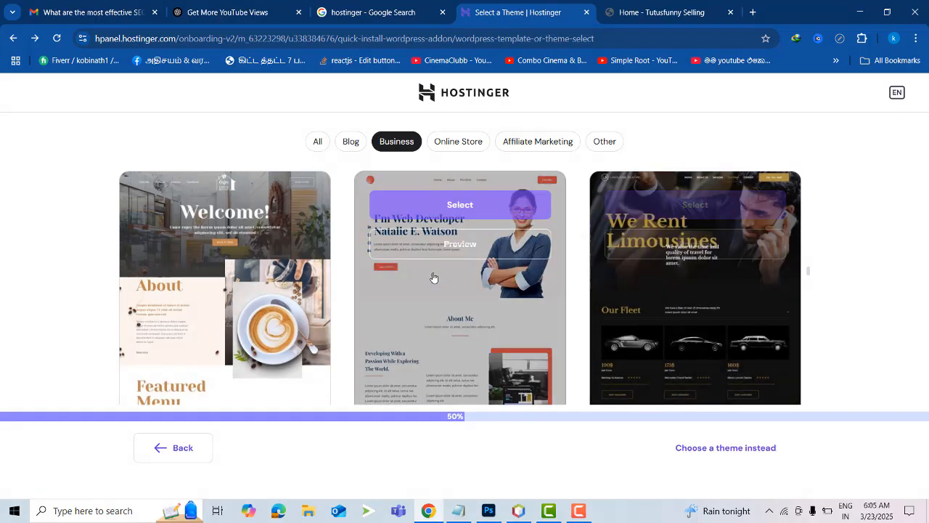
{"action": "scroll", "coordinate": [434, 303], "scroll_direction": "down", "scroll_amount": 1}
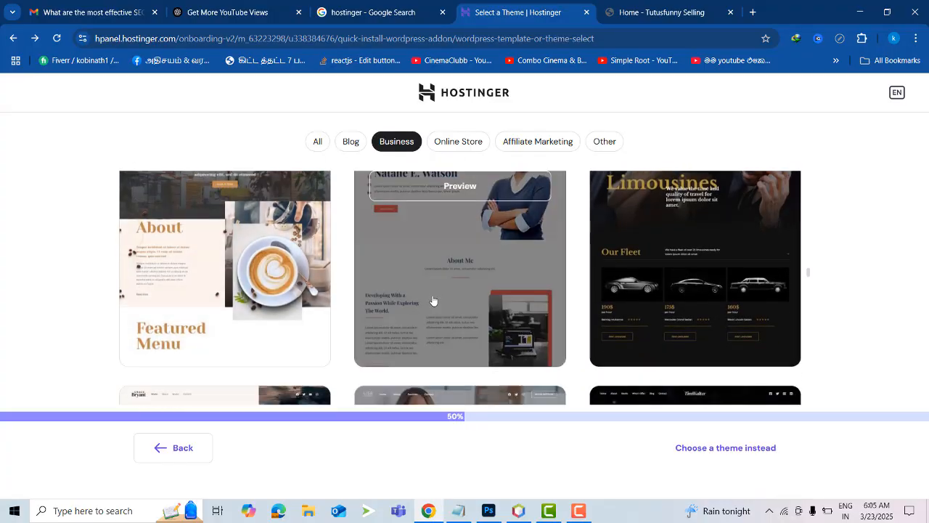
{"action": "scroll", "coordinate": [464, 320], "scroll_direction": "down", "scroll_amount": 3}
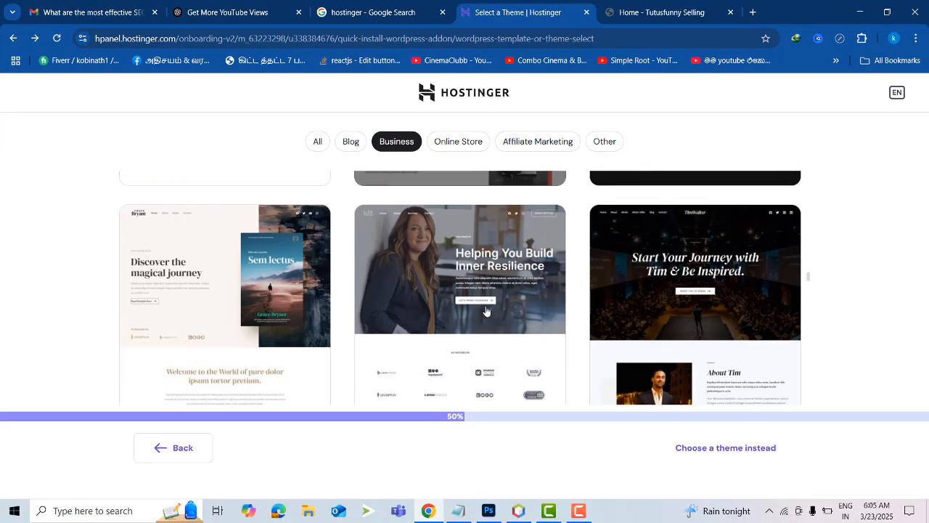
{"action": "scroll", "coordinate": [486, 311], "scroll_direction": "down", "scroll_amount": 5}
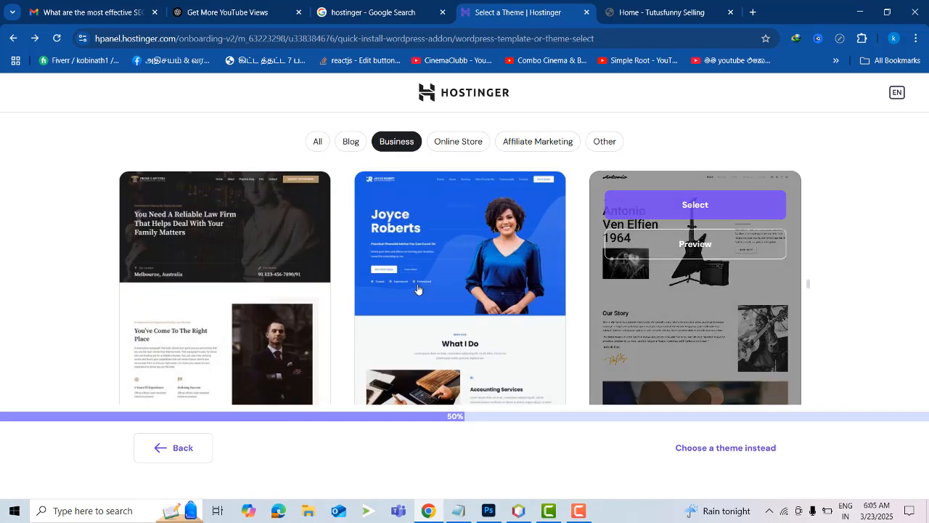
Open the preview of the blue Chartered Accountant template among the Business templates.
{"action": "mouse_move", "coordinate": [418, 290]}
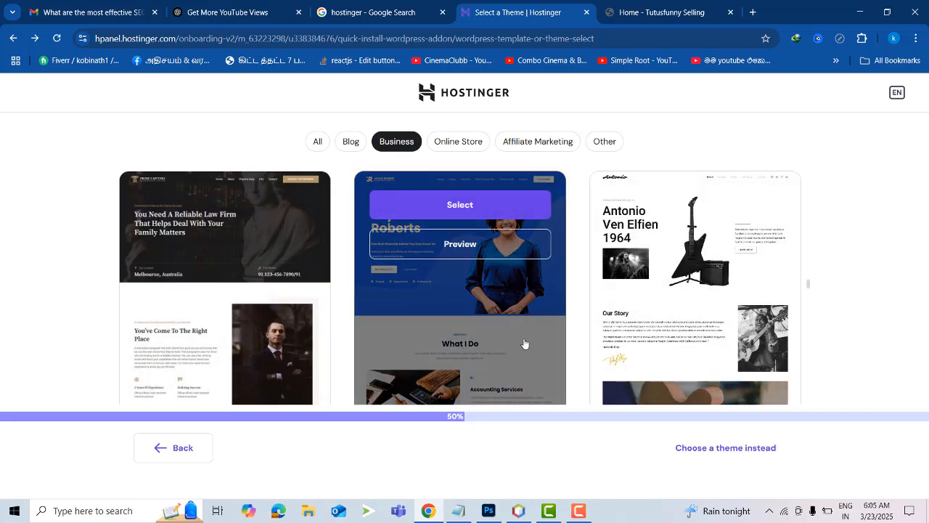
{"action": "scroll", "coordinate": [494, 311], "scroll_direction": "down", "scroll_amount": 3}
{"action": "scroll", "coordinate": [494, 310], "scroll_direction": "up", "scroll_amount": 3}
{"action": "right_click", "coordinate": [465, 249]}
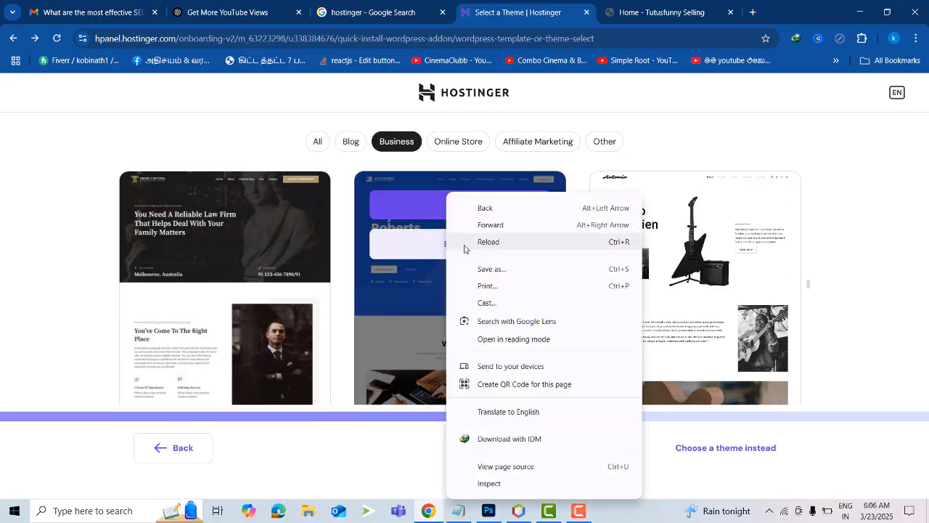
{"action": "left_click", "coordinate": [427, 254]}
{"action": "left_click", "coordinate": [427, 253]}
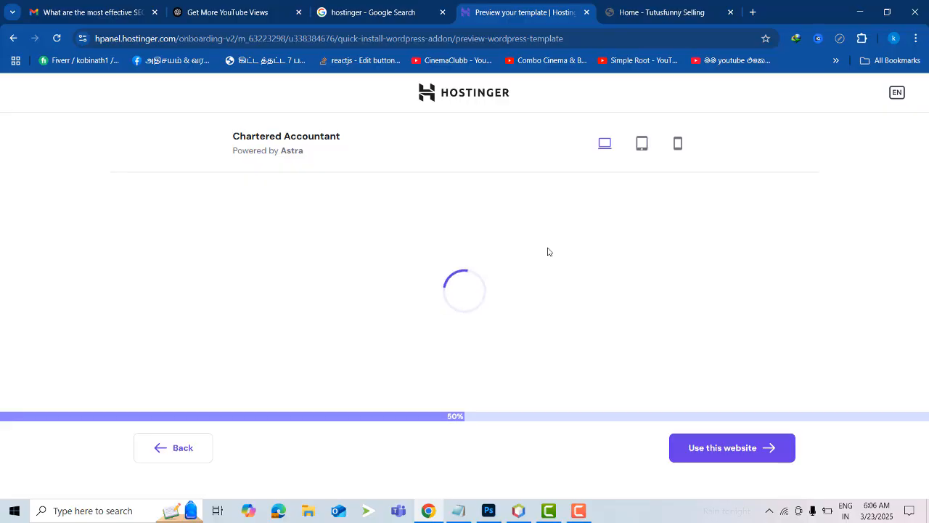
Skim the Chartered Accountant template's home page down to the quote request section, then examine its header and hero area.
{"action": "scroll", "coordinate": [580, 261], "scroll_direction": "down", "scroll_amount": 10}
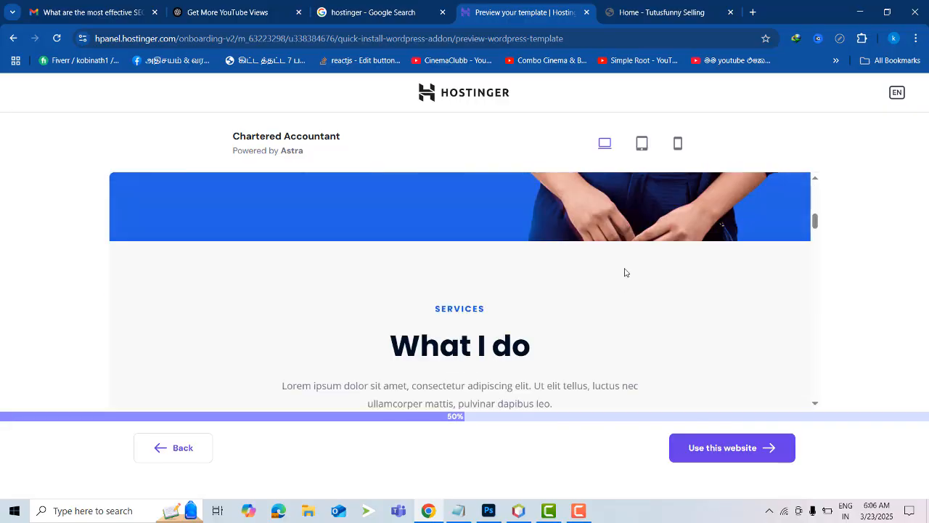
{"action": "scroll", "coordinate": [592, 297], "scroll_direction": "down", "scroll_amount": 10}
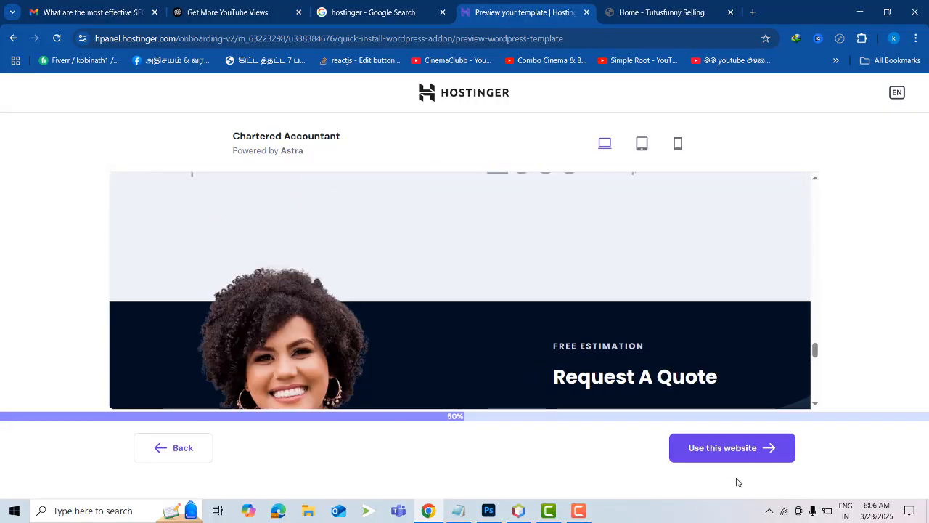
{"action": "scroll", "coordinate": [653, 291], "scroll_direction": "up", "scroll_amount": 10}
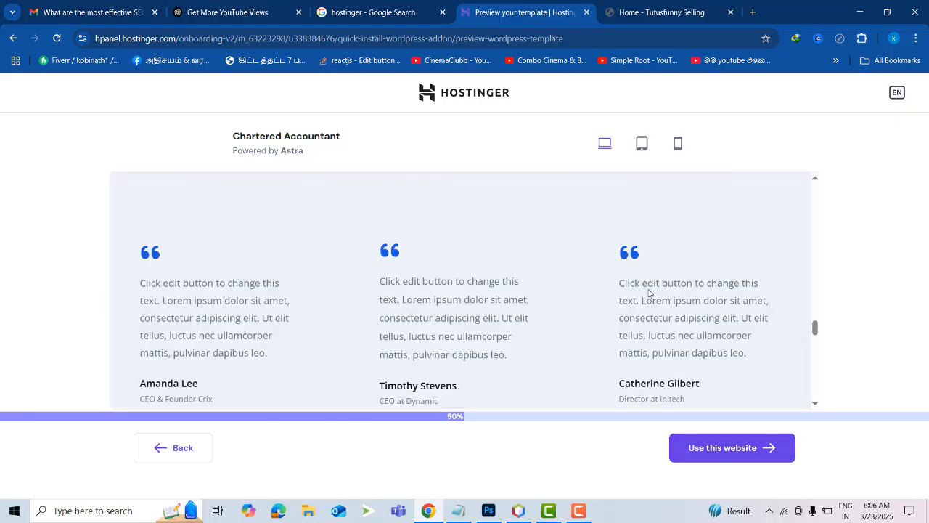
{"action": "scroll", "coordinate": [663, 289], "scroll_direction": "up", "scroll_amount": 10}
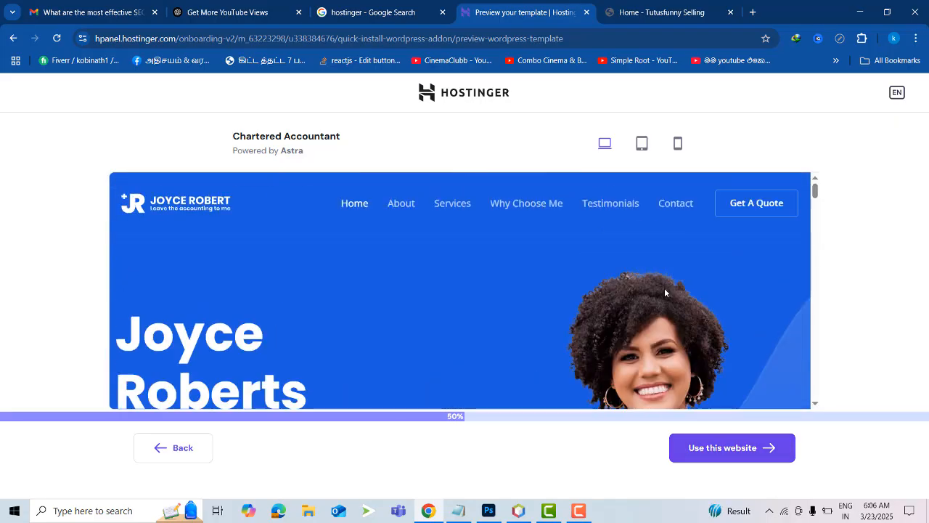
{"action": "scroll", "coordinate": [296, 279], "scroll_direction": "down", "scroll_amount": 3}
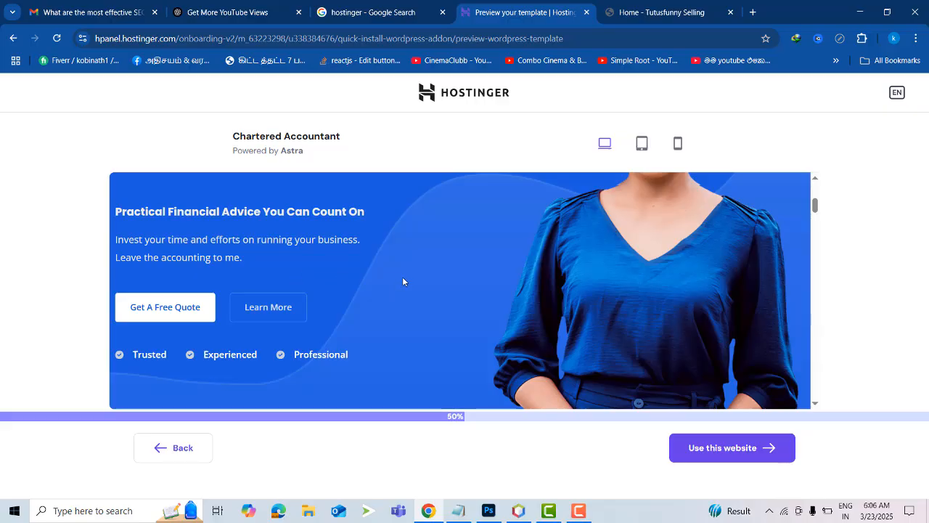
{"action": "scroll", "coordinate": [629, 298], "scroll_direction": "up", "scroll_amount": 2}
{"action": "scroll", "coordinate": [623, 250], "scroll_direction": "up", "scroll_amount": 2}
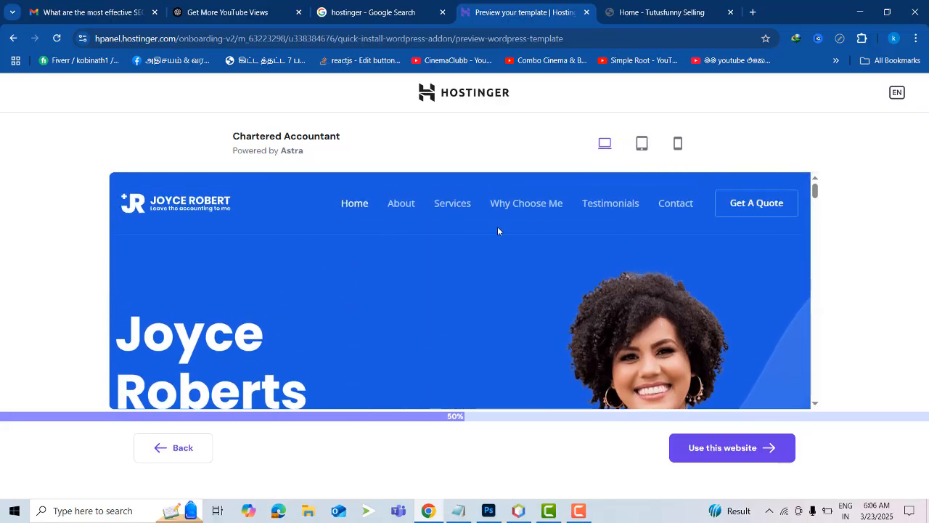
{"action": "scroll", "coordinate": [450, 272], "scroll_direction": "down", "scroll_amount": 5}
{"action": "scroll", "coordinate": [326, 262], "scroll_direction": "up", "scroll_amount": 5}
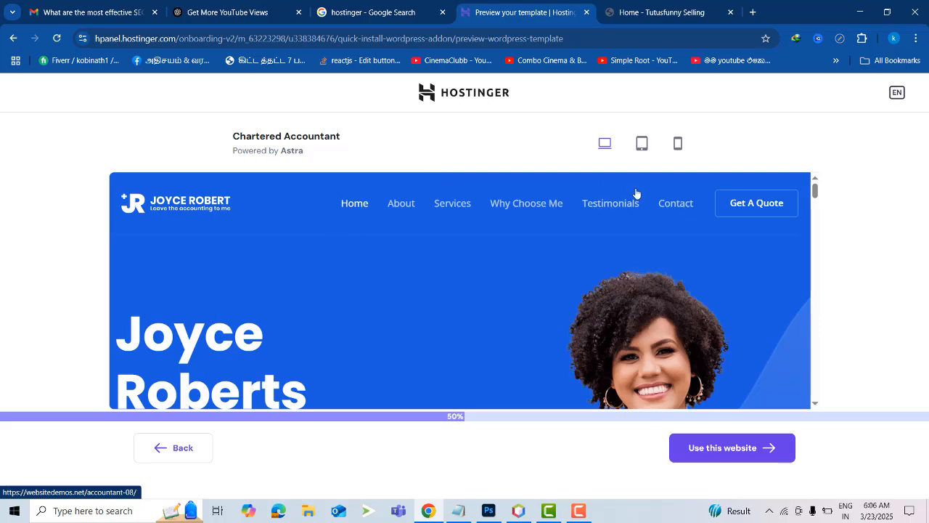
Look through the Chartered Accountant template's hero, services and testimonials sections down to the footer.
{"action": "scroll", "coordinate": [589, 321], "scroll_direction": "down", "scroll_amount": 4}
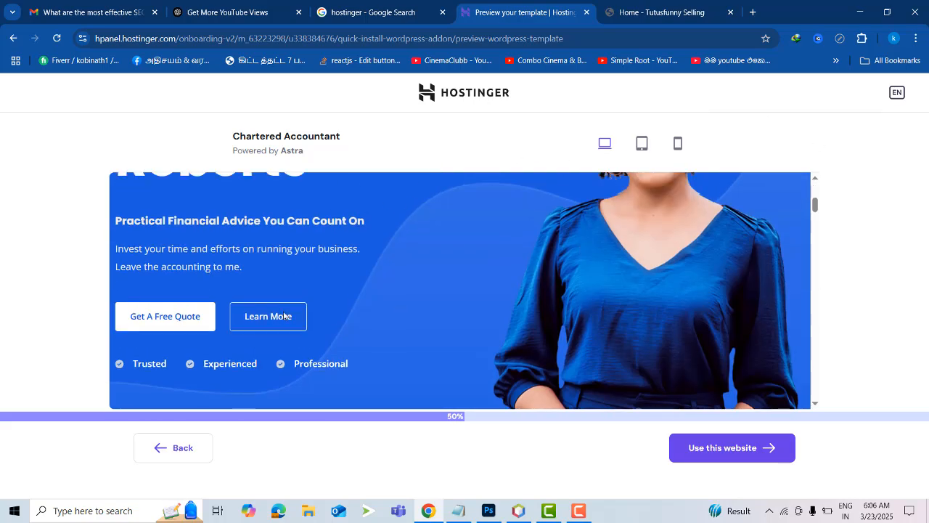
{"action": "scroll", "coordinate": [589, 321], "scroll_direction": "up", "scroll_amount": 2}
{"action": "scroll", "coordinate": [697, 313], "scroll_direction": "down", "scroll_amount": 1}
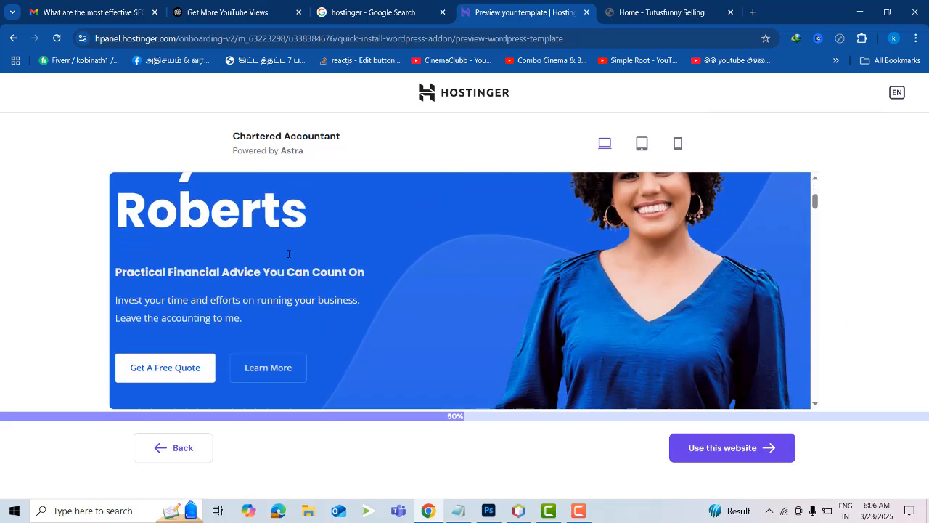
{"action": "scroll", "coordinate": [384, 323], "scroll_direction": "down", "scroll_amount": 8}
{"action": "scroll", "coordinate": [390, 326], "scroll_direction": "up", "scroll_amount": 3}
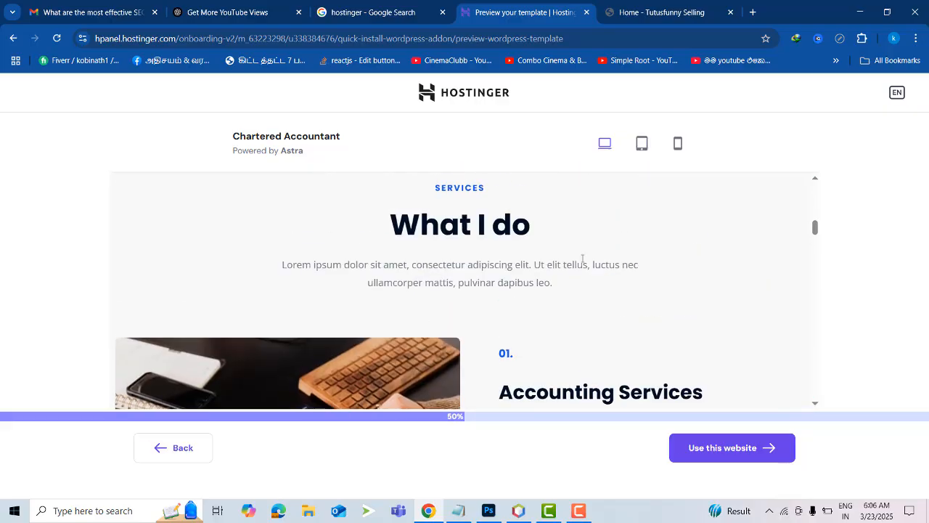
{"action": "scroll", "coordinate": [673, 314], "scroll_direction": "down", "scroll_amount": 4}
{"action": "scroll", "coordinate": [672, 314], "scroll_direction": "down", "scroll_amount": 10}
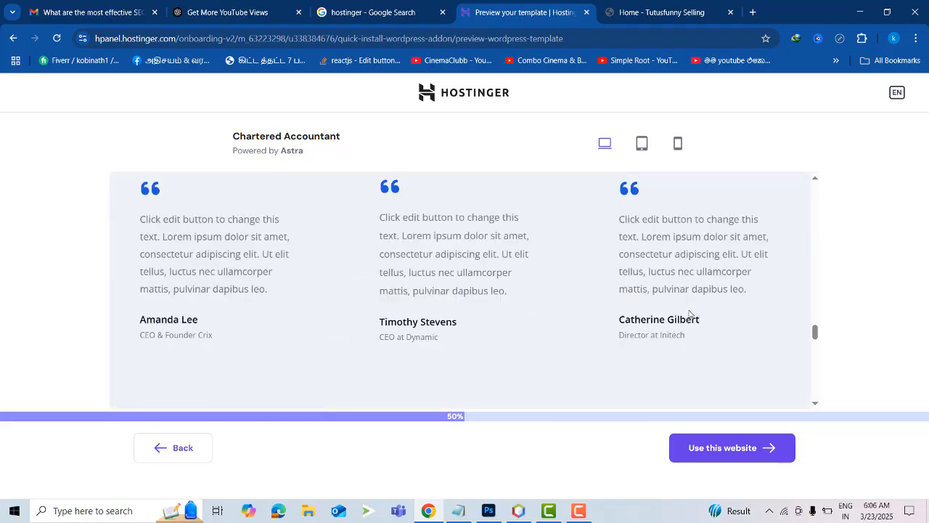
{"action": "scroll", "coordinate": [690, 313], "scroll_direction": "down", "scroll_amount": 5}
{"action": "scroll", "coordinate": [691, 316], "scroll_direction": "down", "scroll_amount": 6}
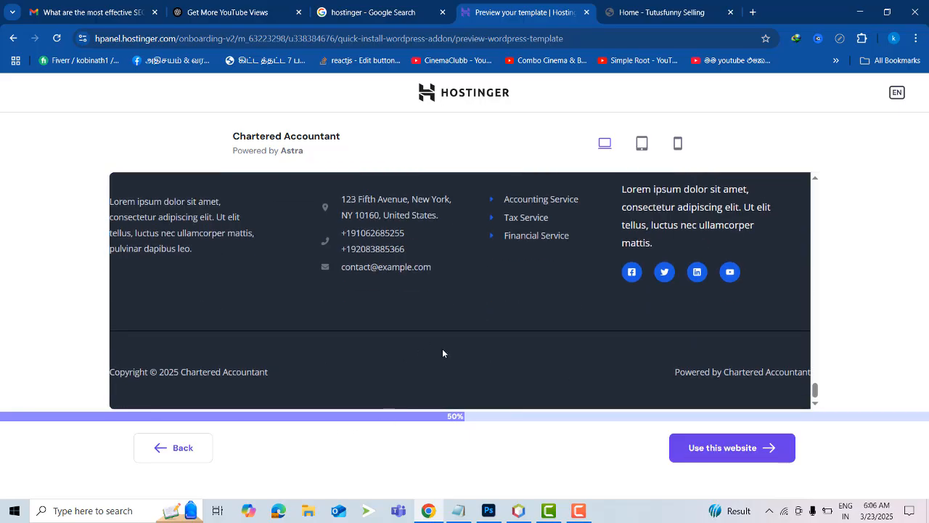
Check the footer's contact, services and social sections and use the Chartered Accountant template for the website.
{"action": "scroll", "coordinate": [443, 351], "scroll_direction": "up", "scroll_amount": 2}
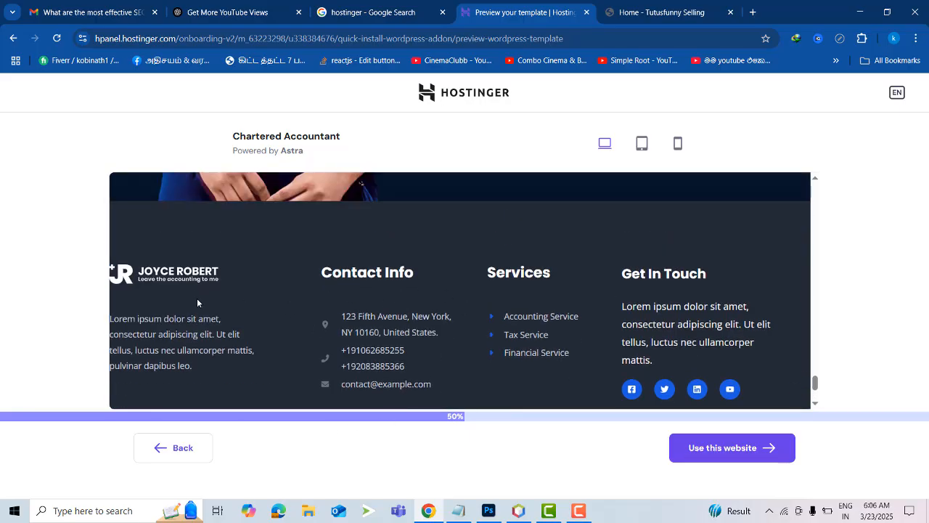
{"action": "scroll", "coordinate": [787, 324], "scroll_direction": "down", "scroll_amount": 2}
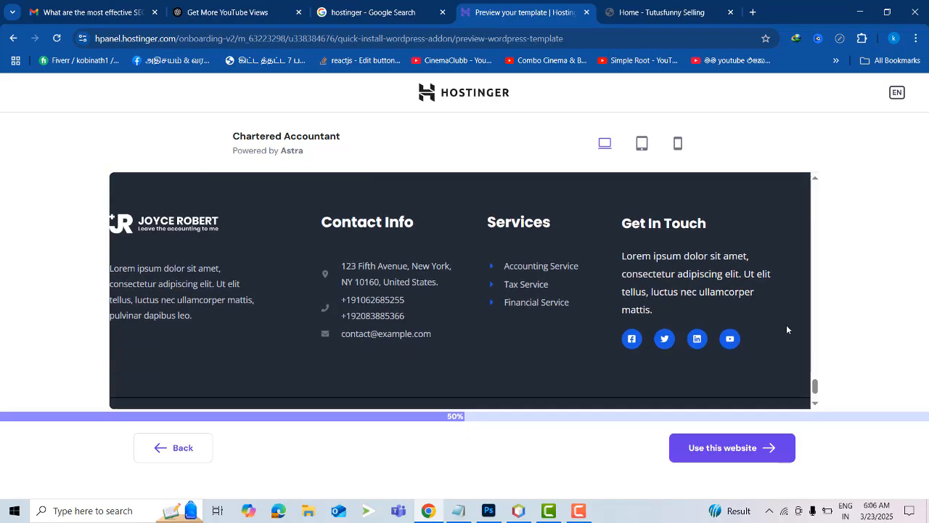
{"action": "left_click", "coordinate": [772, 450]}
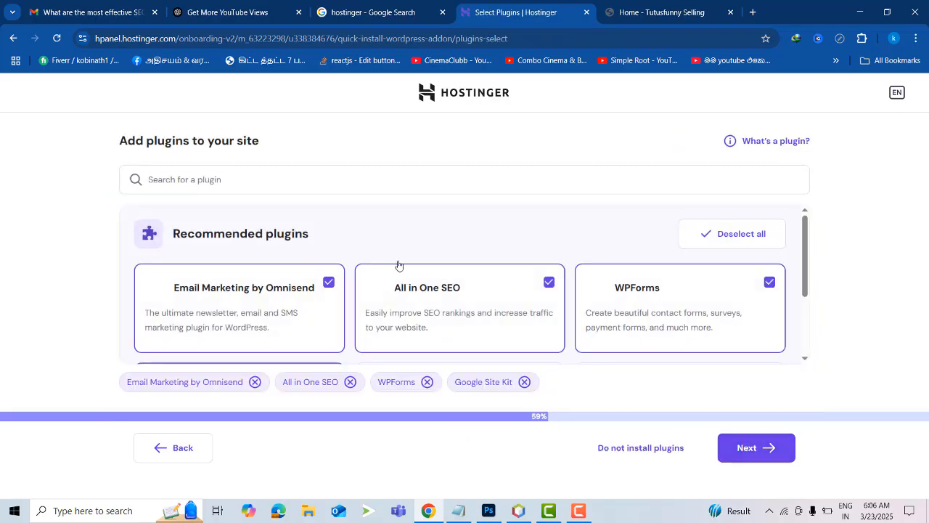
Review the recommended plugins offered for the site and which of them are preselected for installation.
{"action": "scroll", "coordinate": [508, 210], "scroll_direction": "down", "scroll_amount": 1}
{"action": "scroll", "coordinate": [579, 239], "scroll_direction": "up", "scroll_amount": 1}
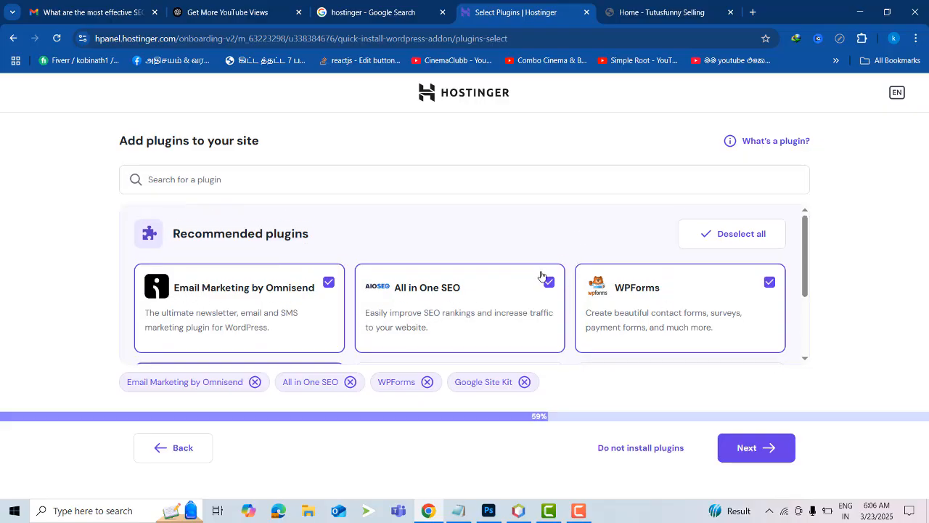
{"action": "scroll", "coordinate": [472, 276], "scroll_direction": "down", "scroll_amount": 3}
{"action": "scroll", "coordinate": [459, 292], "scroll_direction": "up", "scroll_amount": 1}
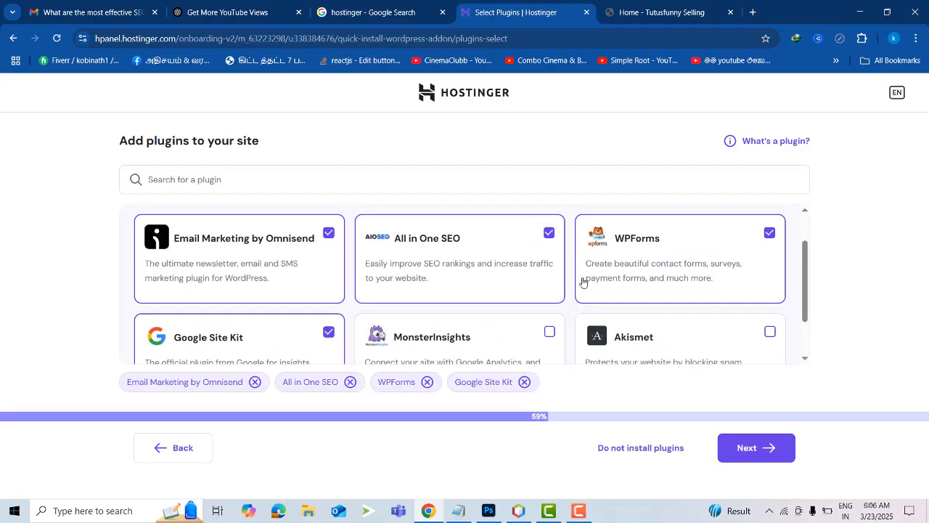
{"action": "scroll", "coordinate": [583, 281], "scroll_direction": "down", "scroll_amount": 1}
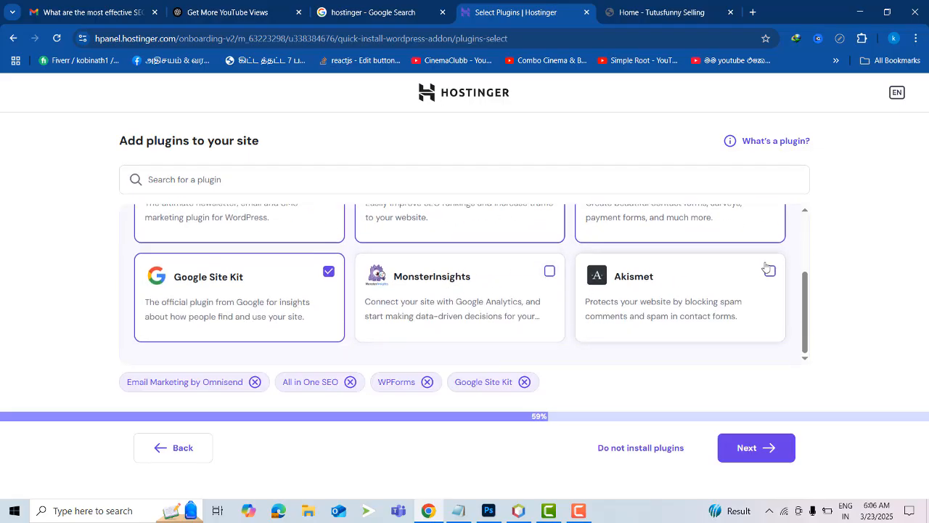
{"action": "scroll", "coordinate": [734, 267], "scroll_direction": "up", "scroll_amount": 1}
{"action": "scroll", "coordinate": [734, 267], "scroll_direction": "up", "scroll_amount": 1}
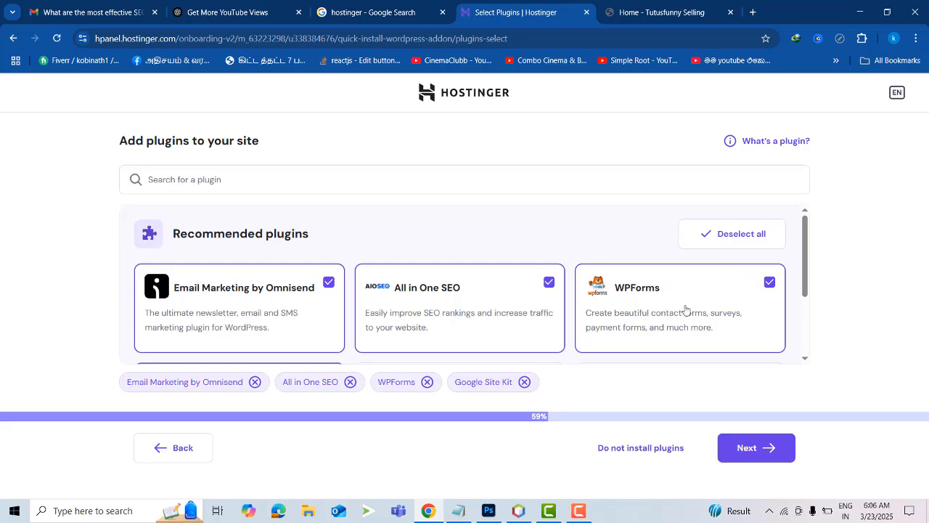
{"action": "scroll", "coordinate": [526, 308], "scroll_direction": "down", "scroll_amount": 2}
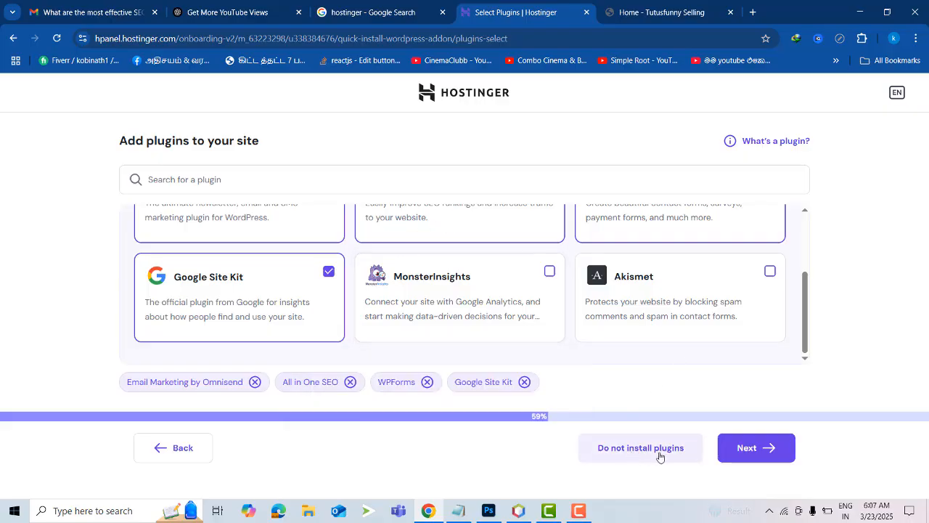
{"action": "scroll", "coordinate": [504, 310], "scroll_direction": "up", "scroll_amount": 2}
{"action": "scroll", "coordinate": [505, 310], "scroll_direction": "up", "scroll_amount": 2}
{"action": "scroll", "coordinate": [509, 291], "scroll_direction": "down", "scroll_amount": 1}
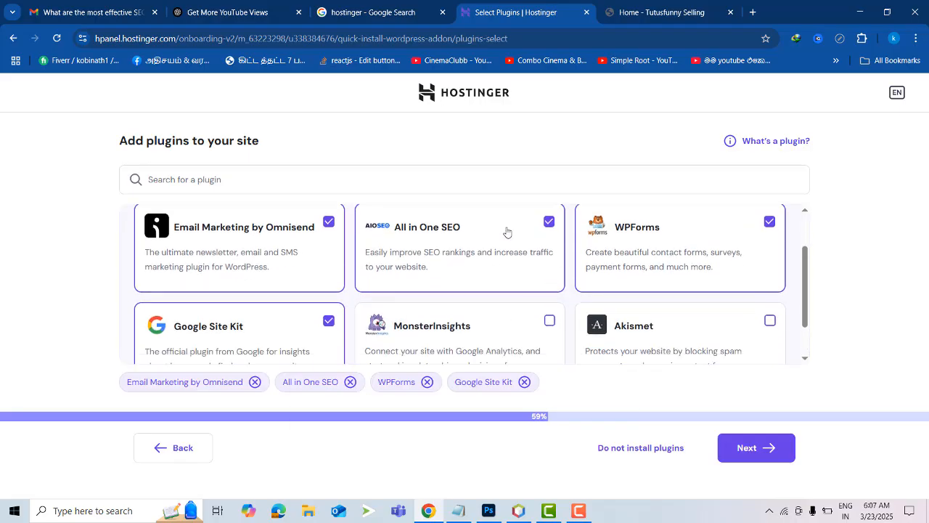
Deselect Google Site Kit, Email Marketing by Omnisend and All in One SEO, leaving only WPForms chosen for installation.
{"action": "left_click", "coordinate": [328, 321]}
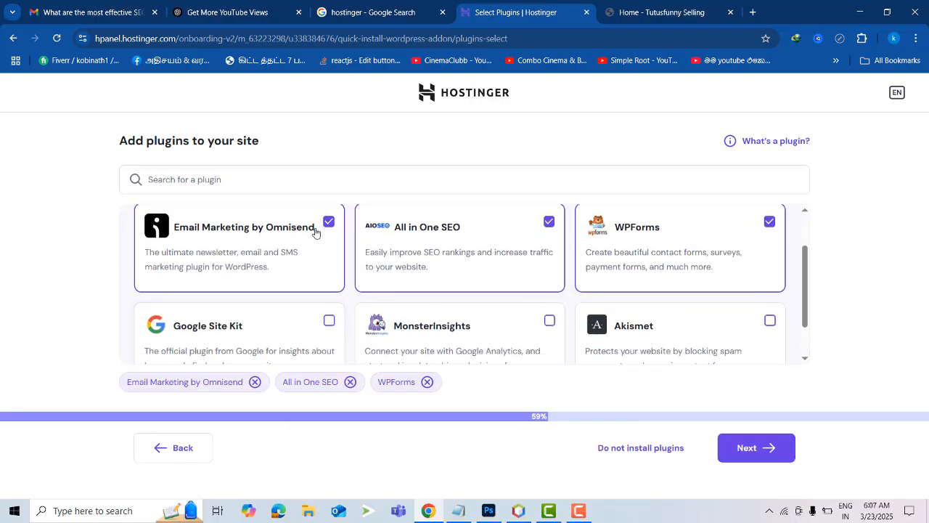
{"action": "left_click", "coordinate": [325, 224]}
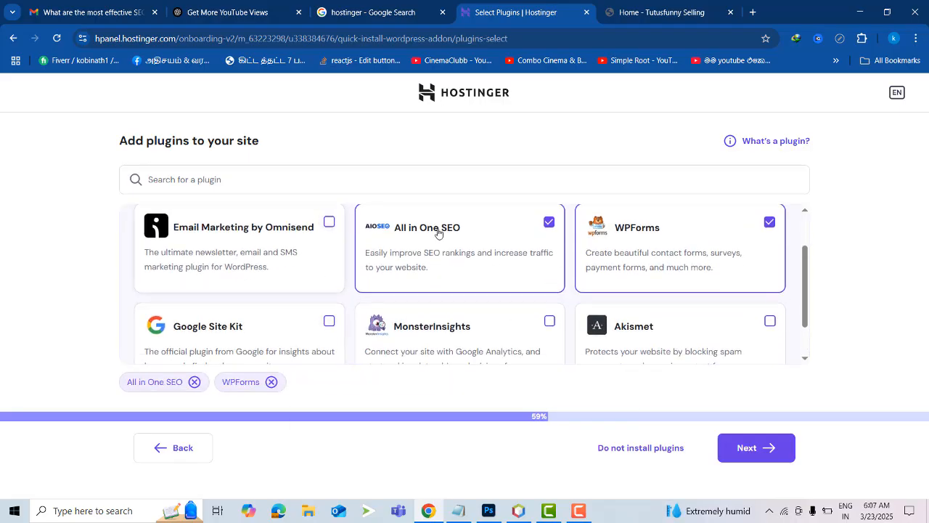
{"action": "double_click", "coordinate": [550, 222]}
{"action": "double_click", "coordinate": [767, 222]}
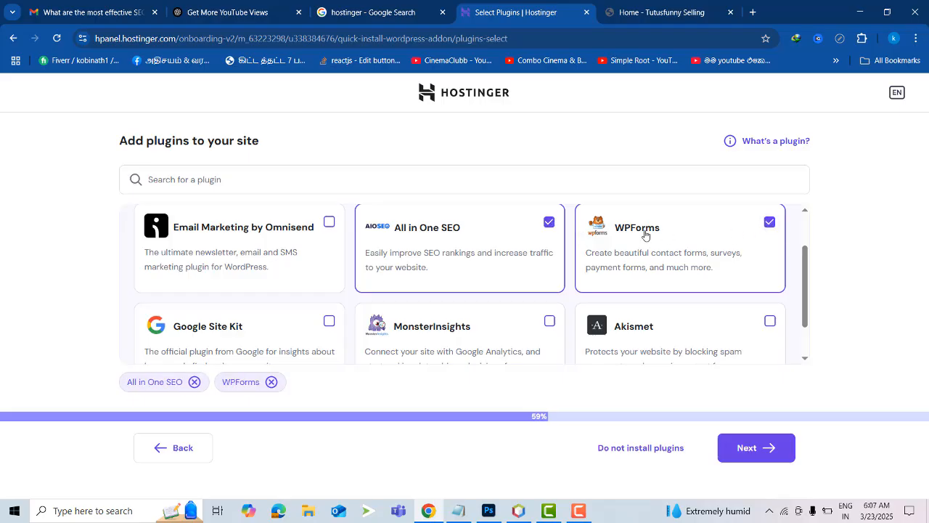
{"action": "left_click", "coordinate": [549, 222]}
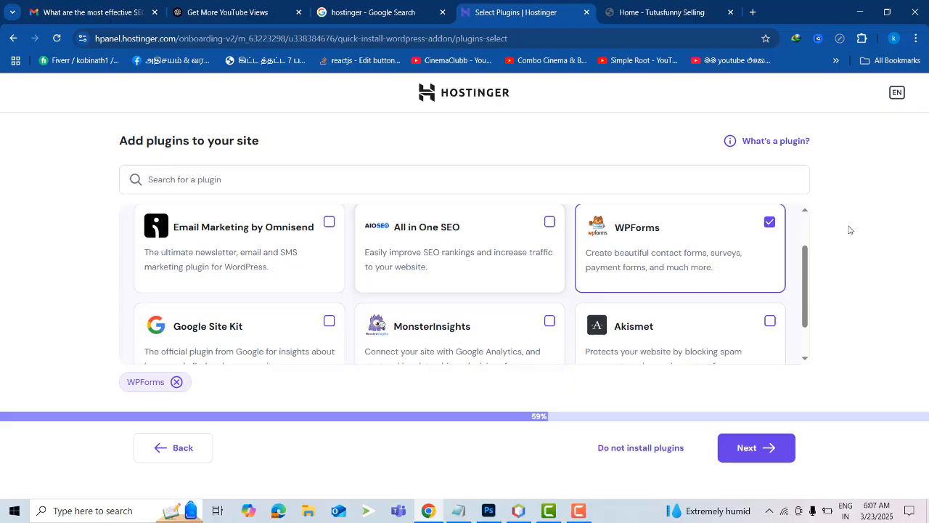
Compare the descriptions of all six recommended plugins, from Email Marketing by Omnisend through Akismet.
{"action": "scroll", "coordinate": [802, 269], "scroll_direction": "up", "scroll_amount": 1}
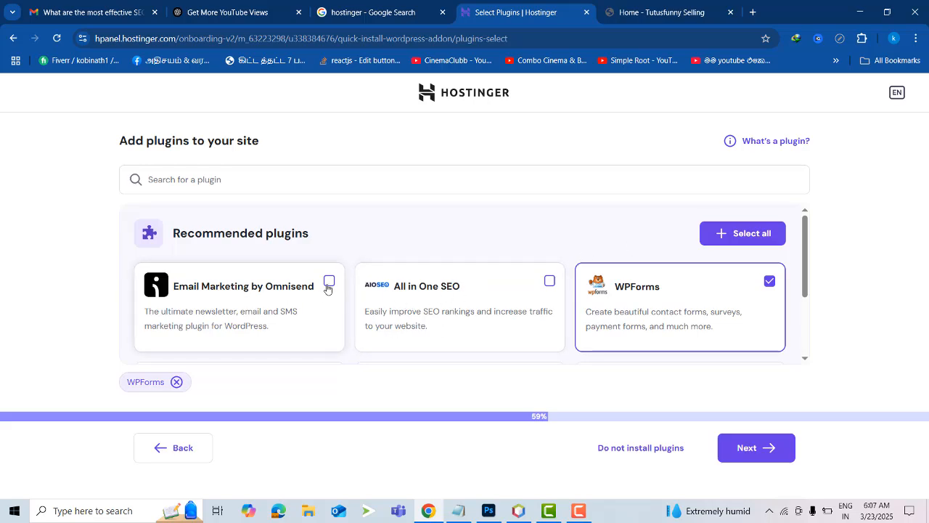
{"action": "scroll", "coordinate": [485, 283], "scroll_direction": "down", "scroll_amount": 1}
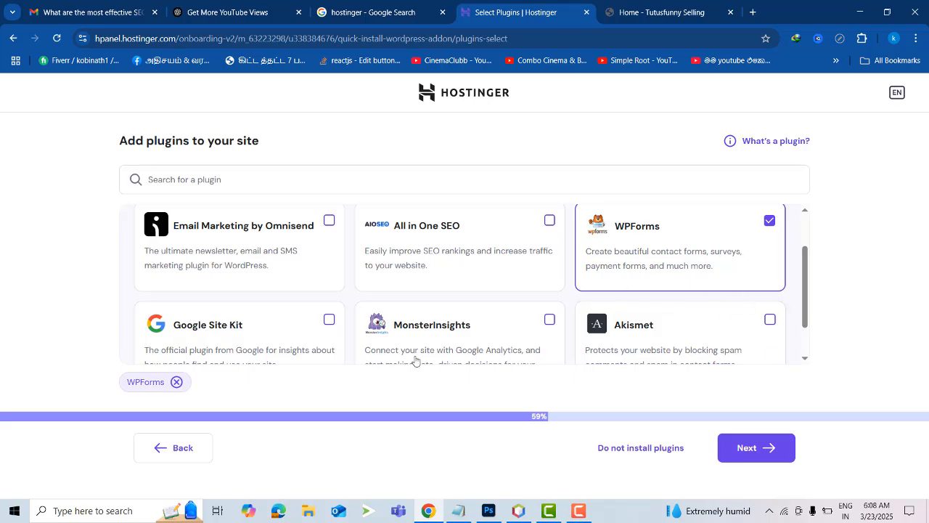
{"action": "scroll", "coordinate": [453, 284], "scroll_direction": "down", "scroll_amount": 1}
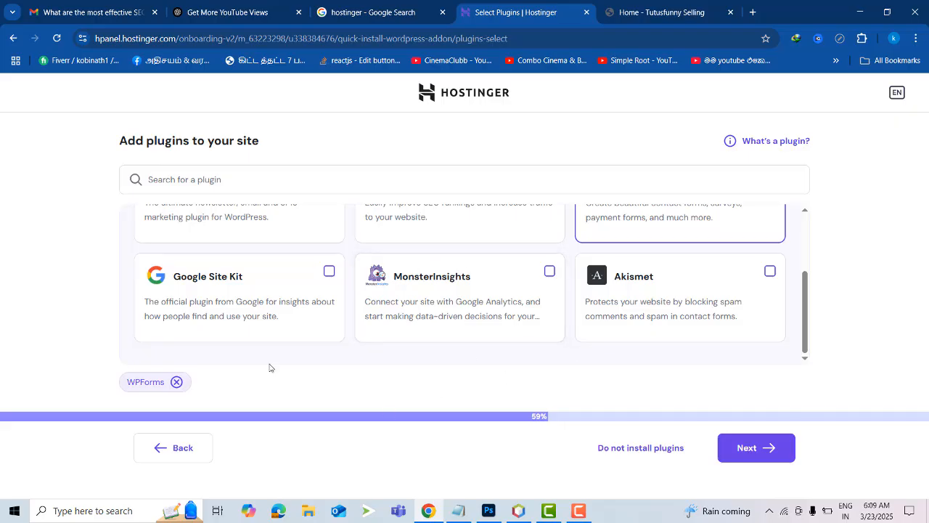
{"action": "scroll", "coordinate": [210, 278], "scroll_direction": "up", "scroll_amount": 1}
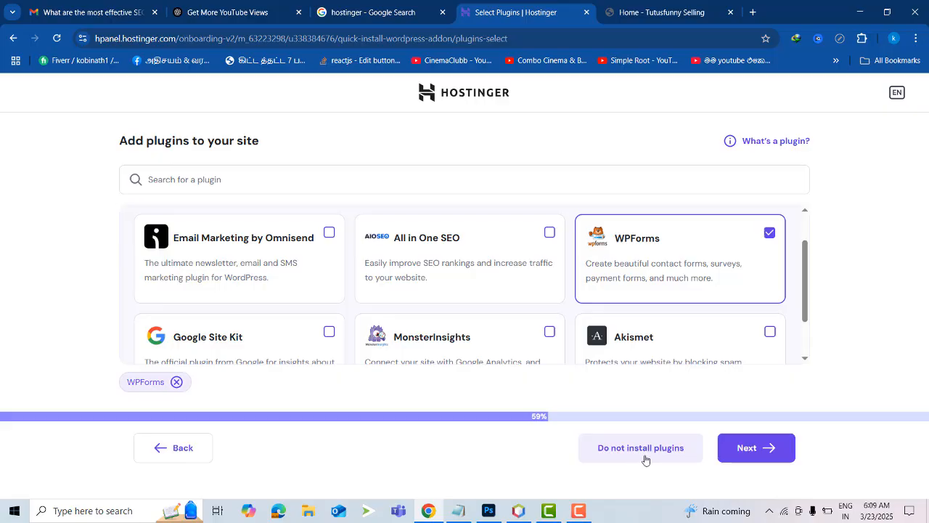
{"action": "scroll", "coordinate": [498, 244], "scroll_direction": "down", "scroll_amount": 1}
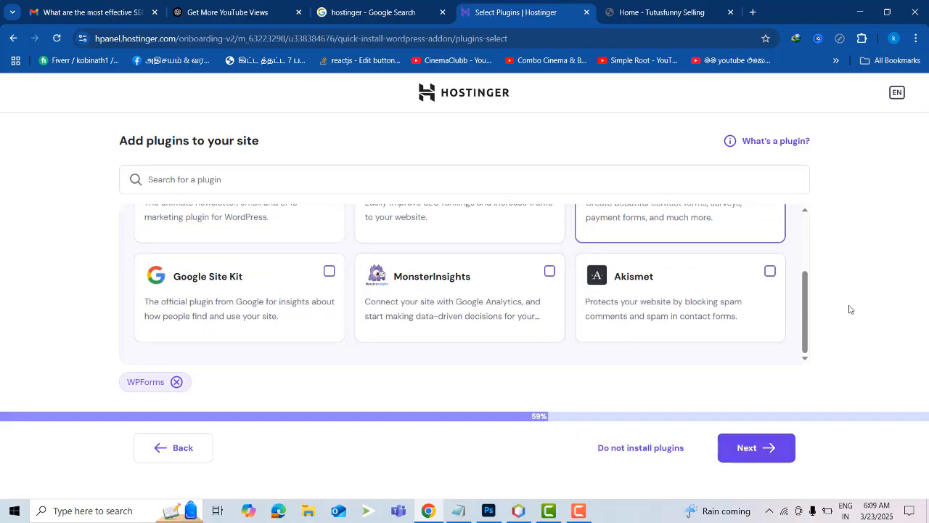
{"action": "left_click", "coordinate": [579, 512]}
{"action": "left_click", "coordinate": [581, 512]}
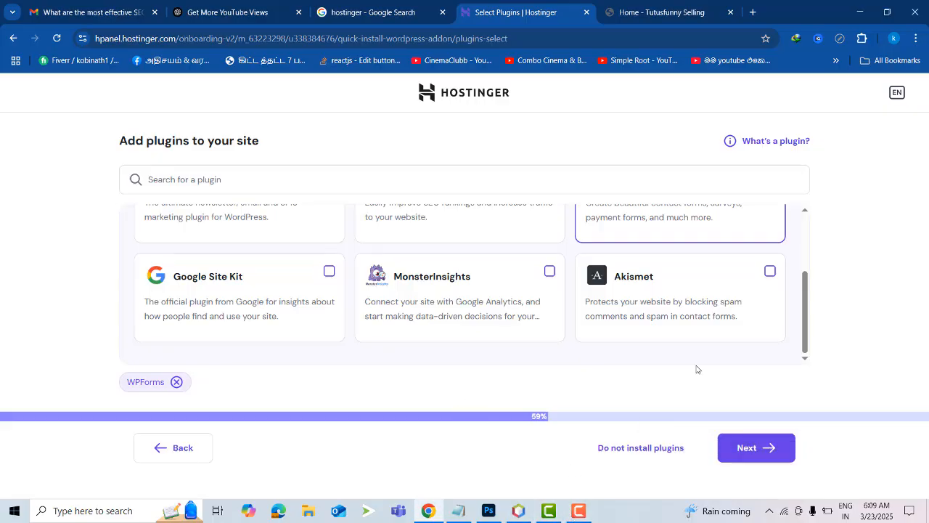